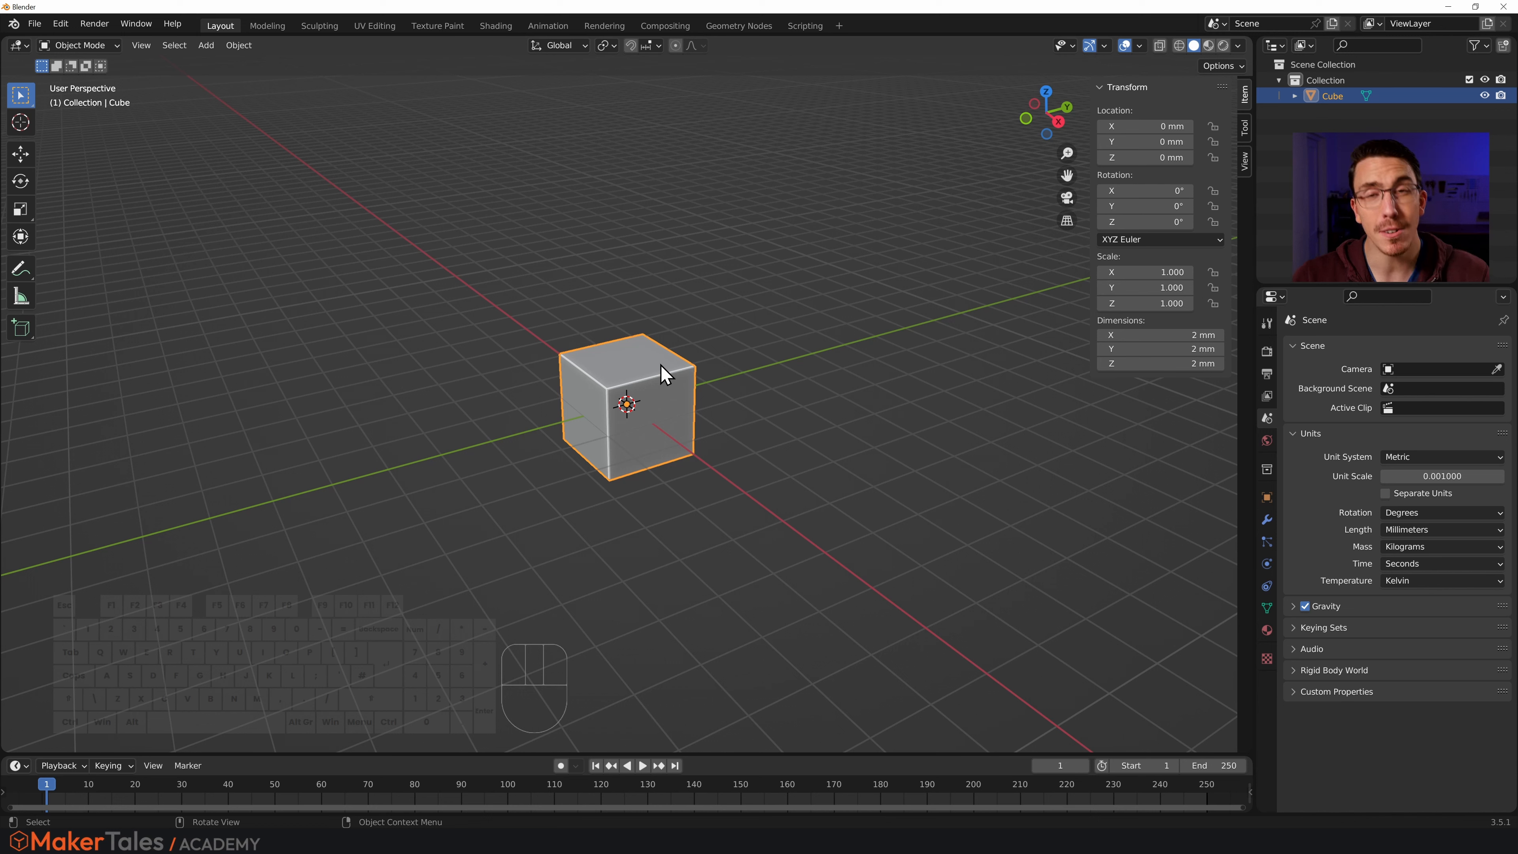
# Duplicate the cube and place the copy away from the original at about X 1.0, Y 5.4, Z 3.7 mm.
pyautogui.hotkey('shift', 'd')
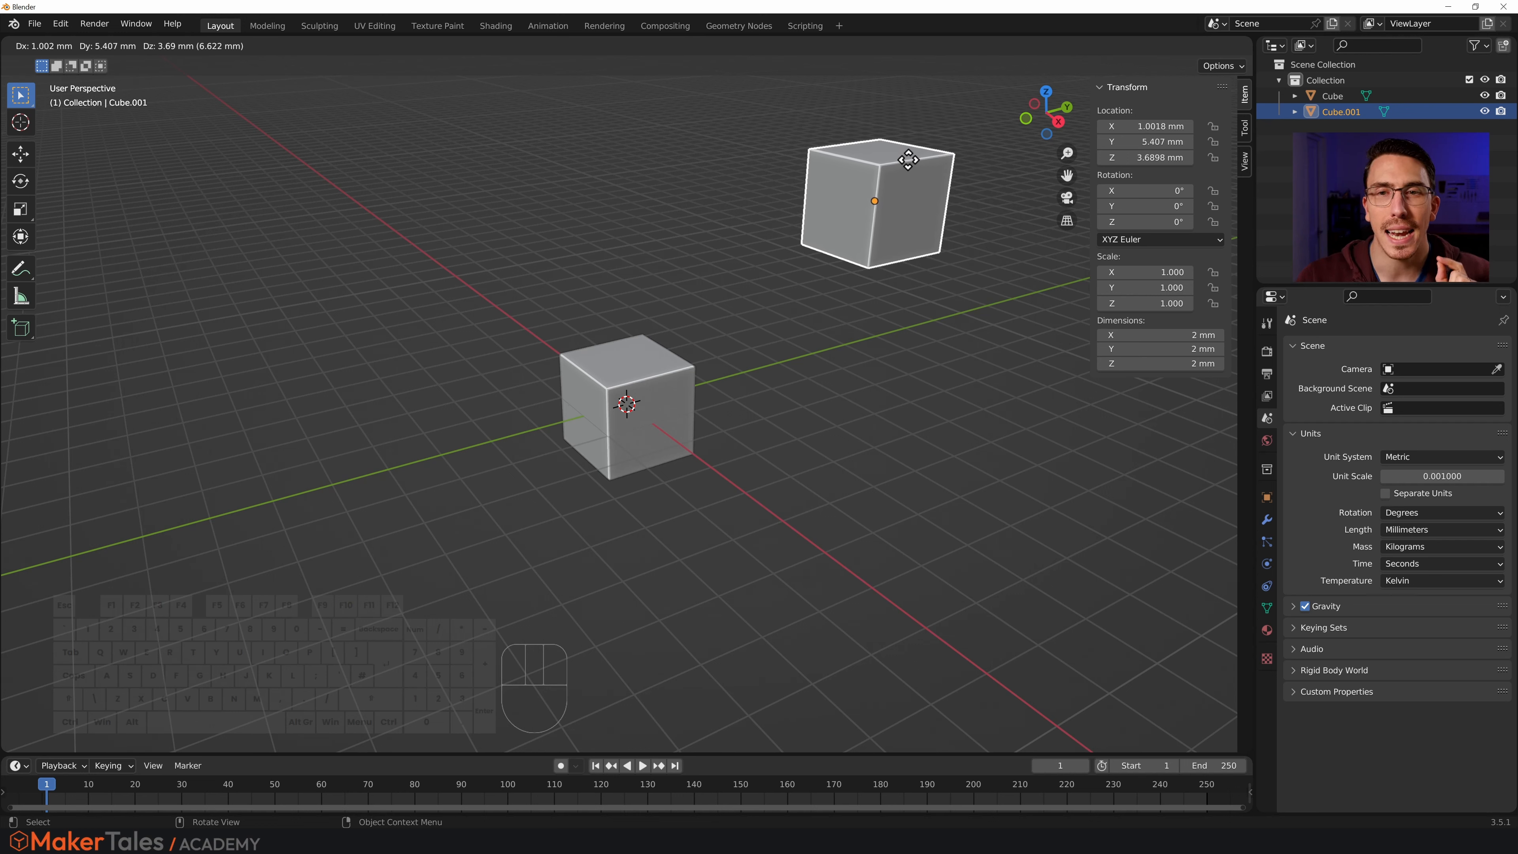
pyautogui.click(908, 160)
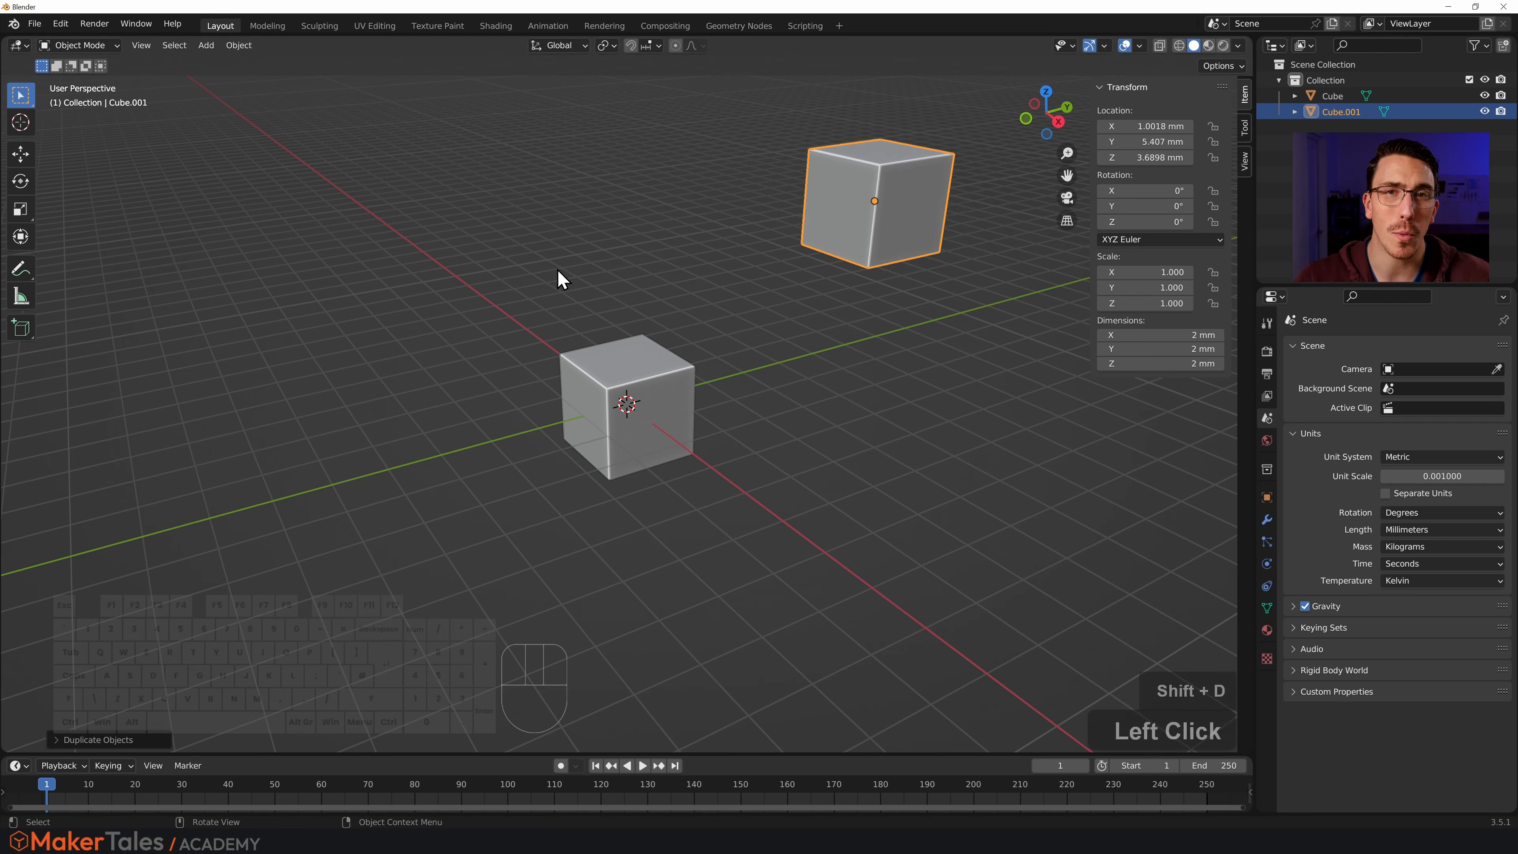
pyautogui.click(241, 48)
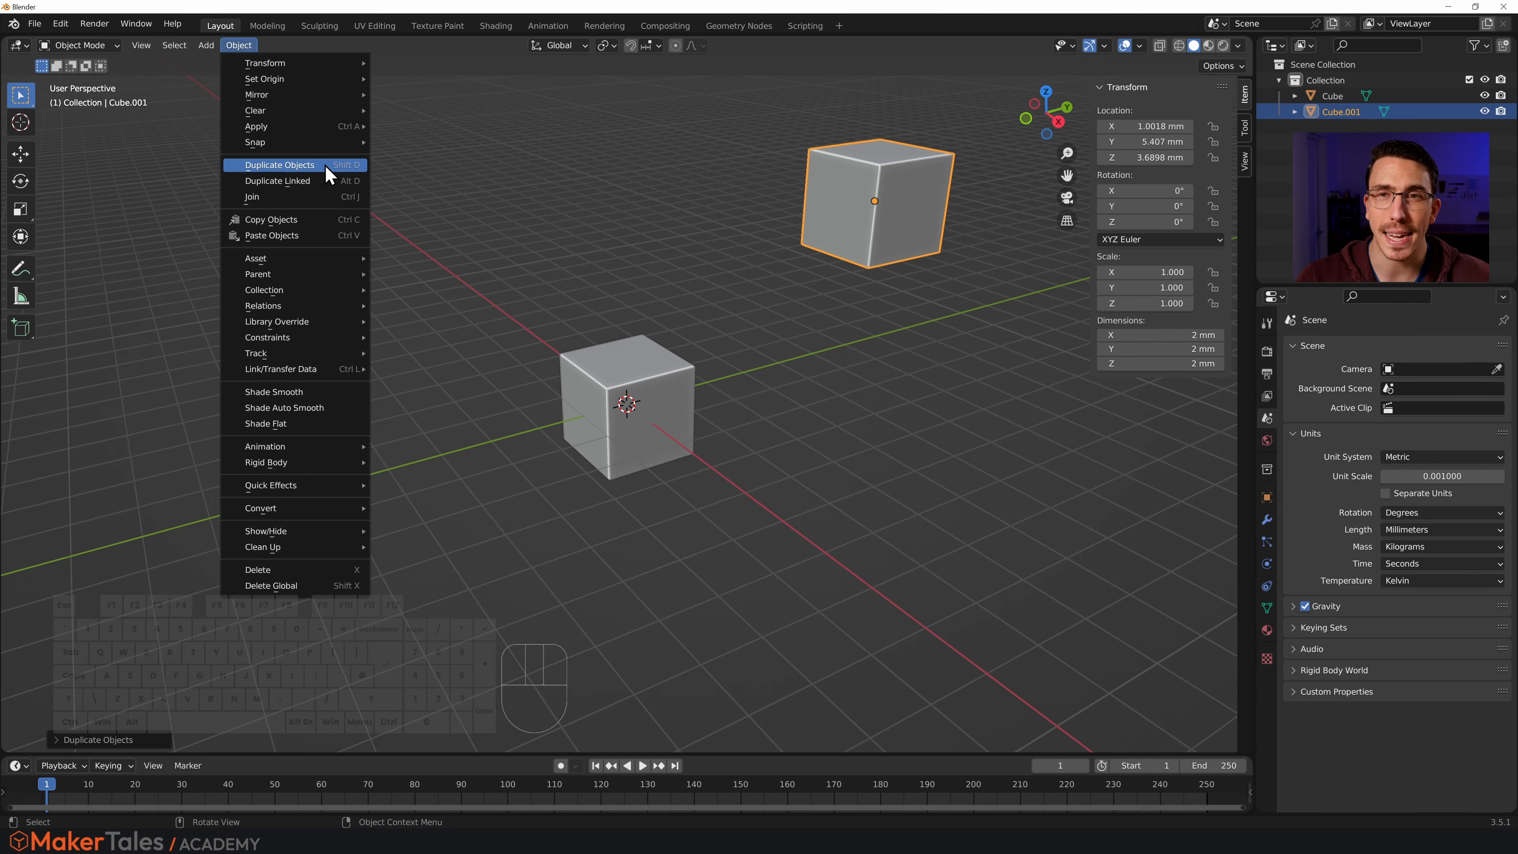
pyautogui.click(669, 262)
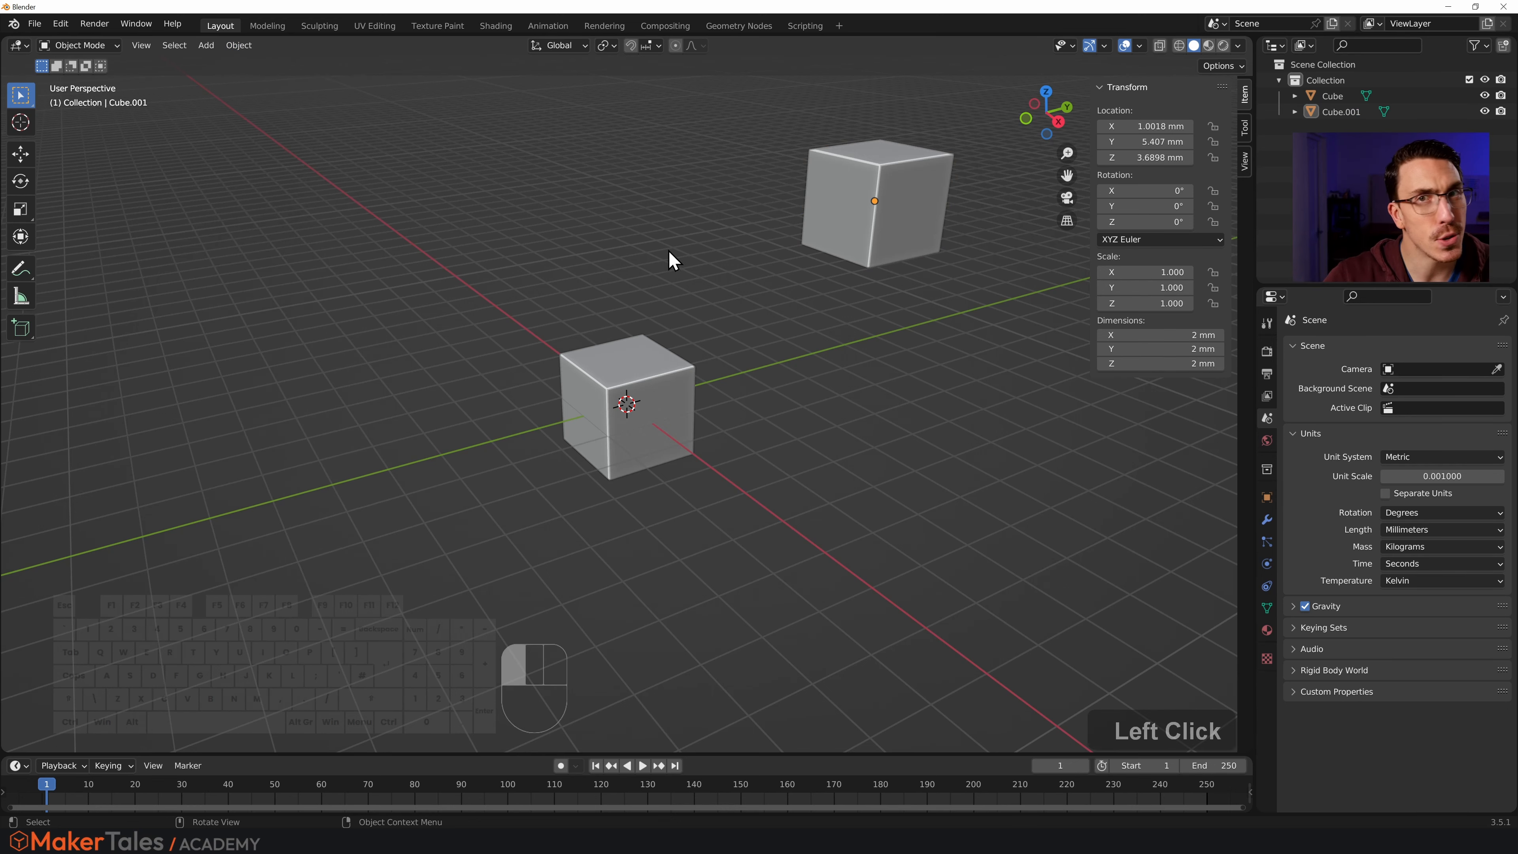
# Select the duplicate cube and set the snap target to Vertex, leaving permanent snapping switched off.
pyautogui.moveTo(648, 242); pyautogui.dragTo(618, 299, button='middle')
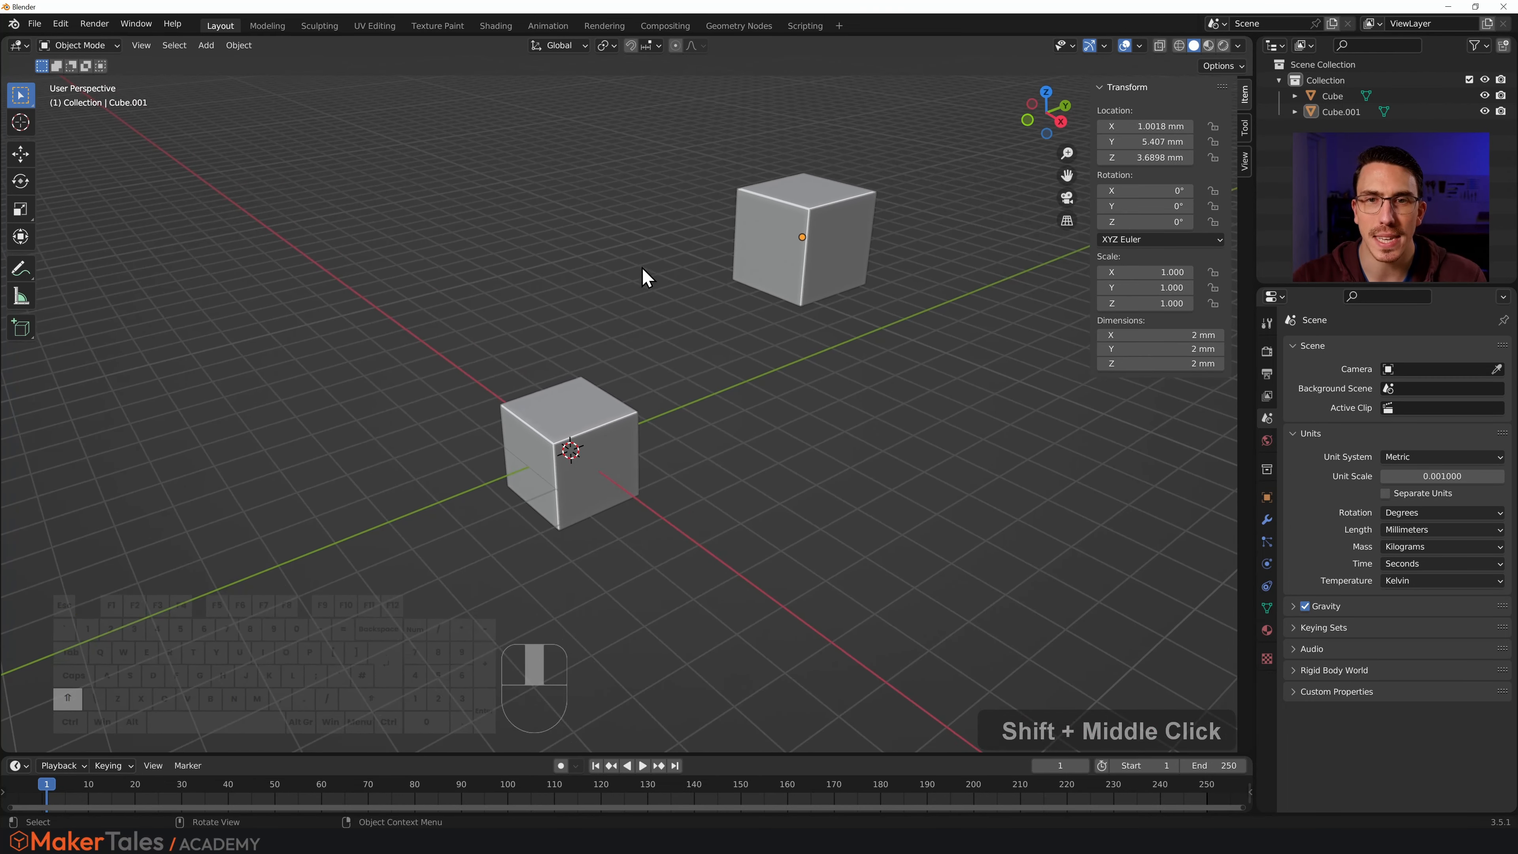
pyautogui.click(765, 270)
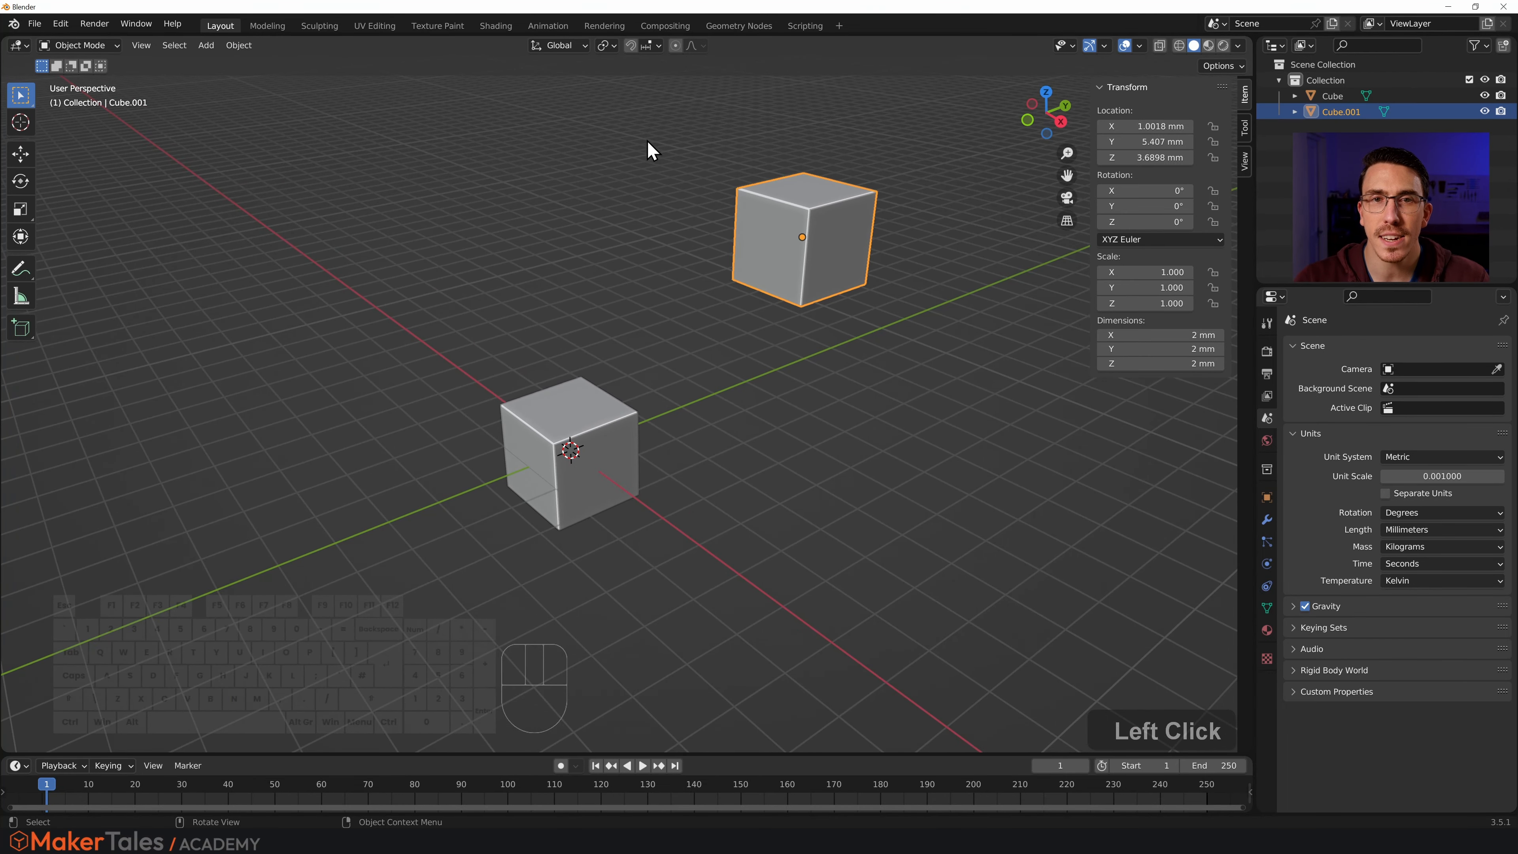
pyautogui.click(659, 46)
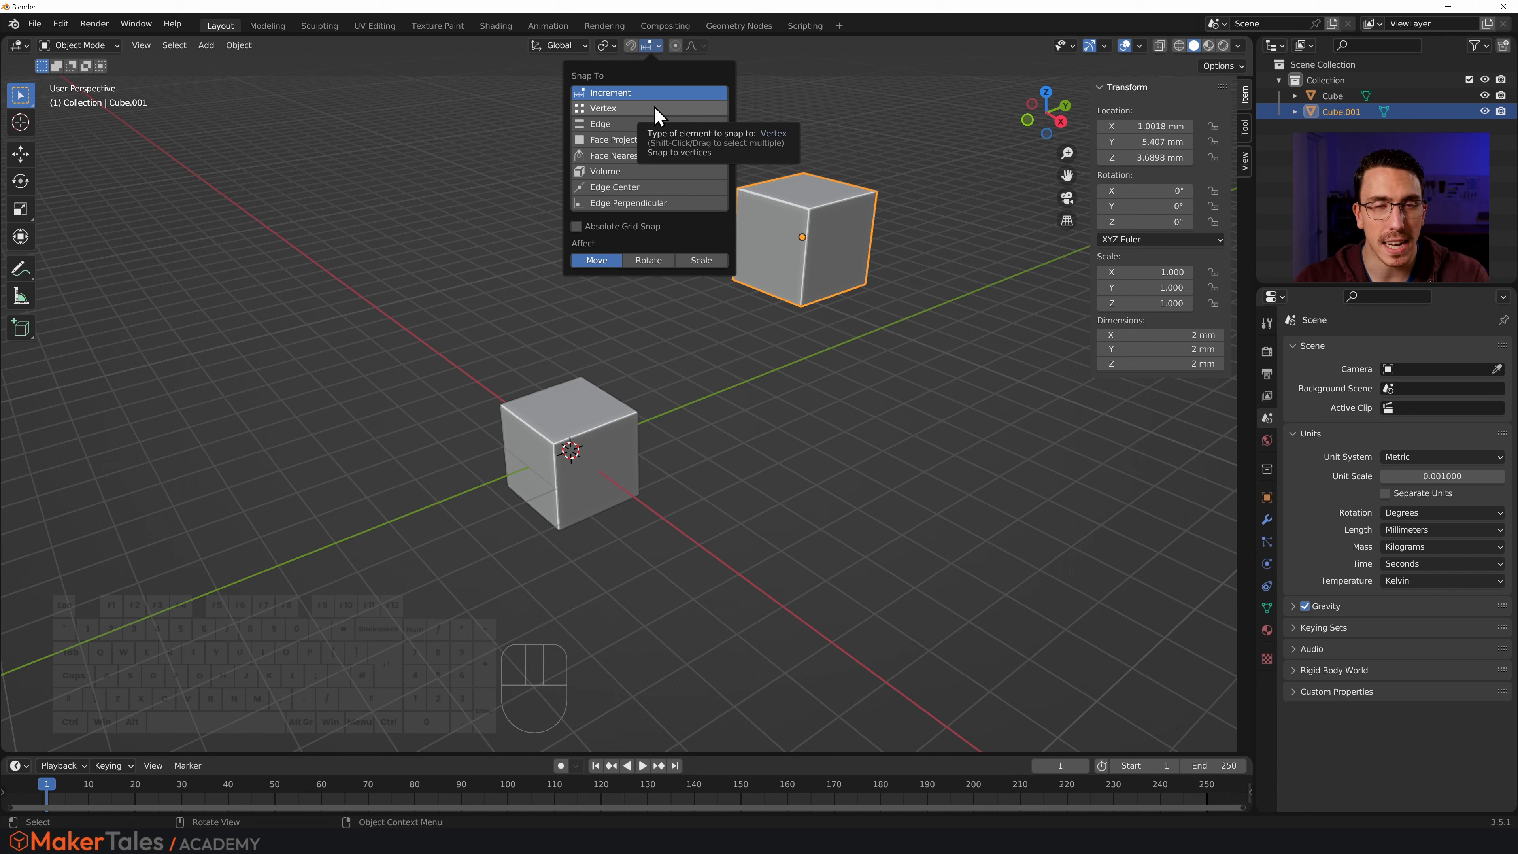
pyautogui.click(612, 109)
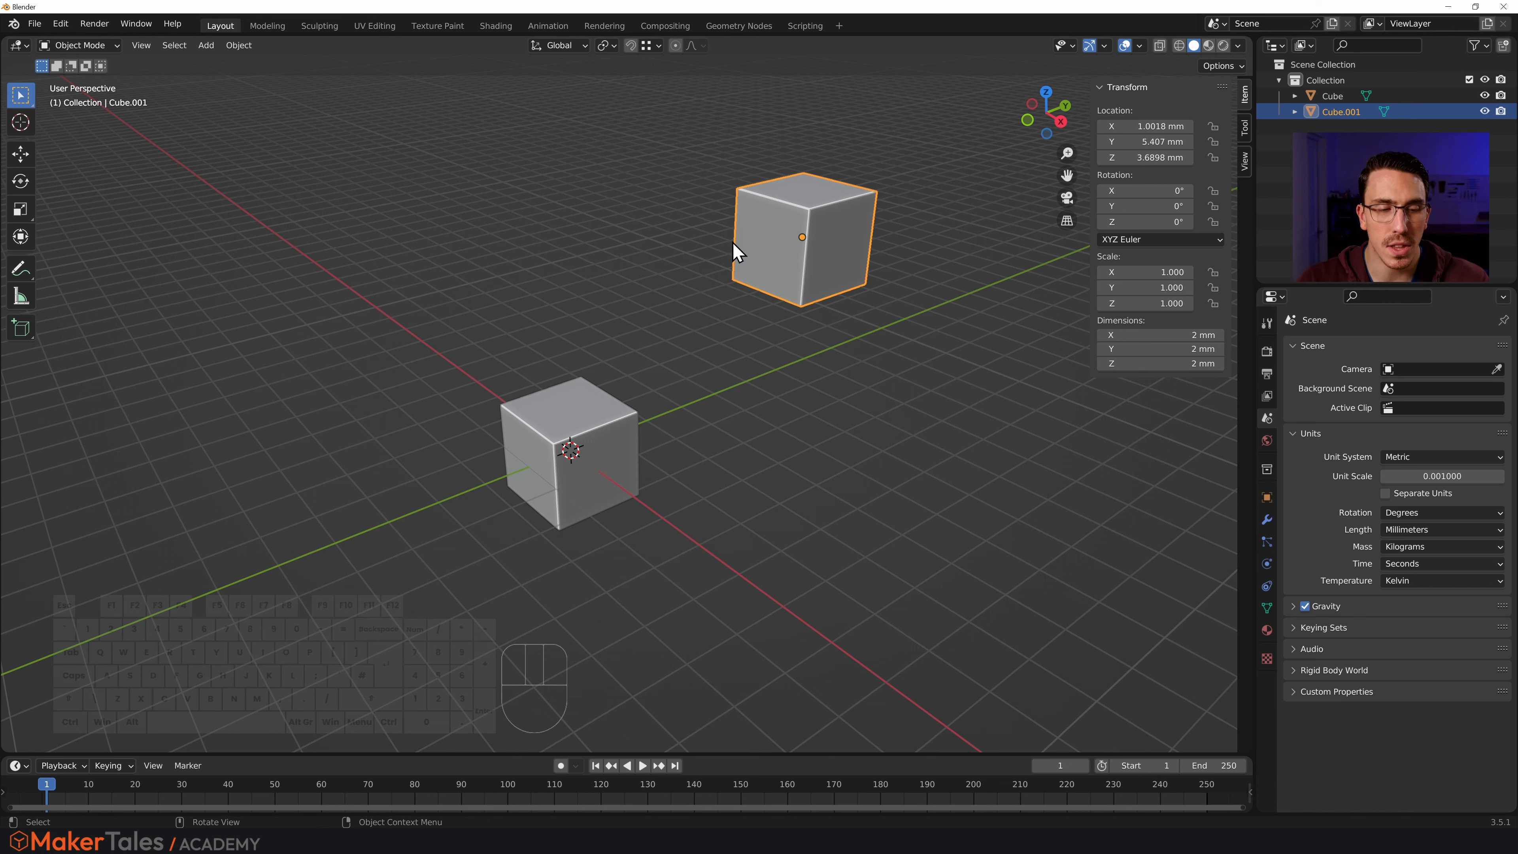
pyautogui.hotkey('shift', 'Tab')
pyautogui.hotkey('shift', 'Tab')
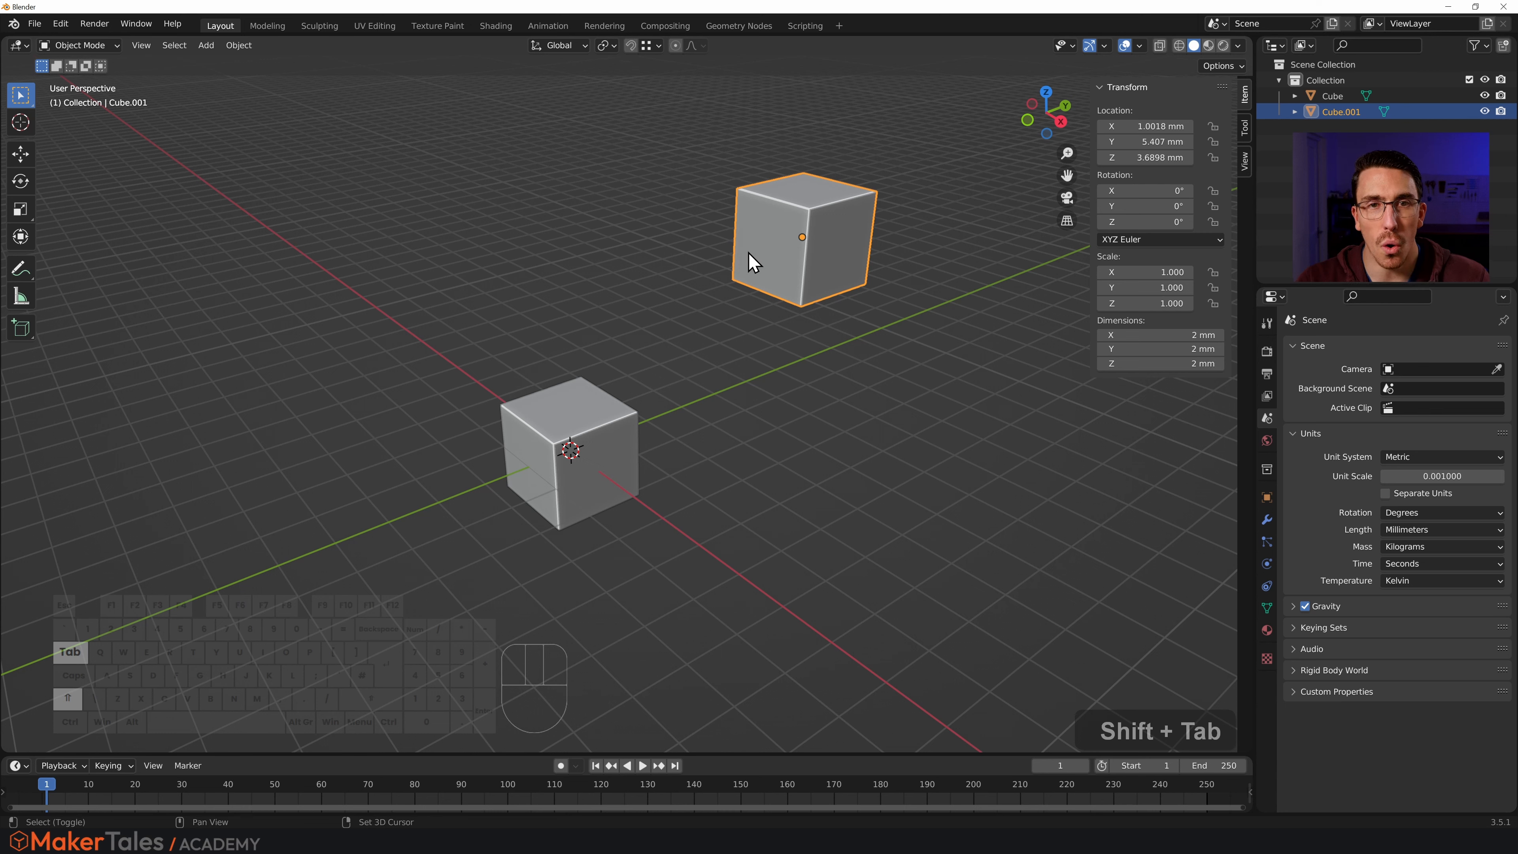
# Move the duplicate cube freely to about X 0.6, Y 4.5, Z 3.3 mm, trying temporary snapping on the way.
pyautogui.press('g')
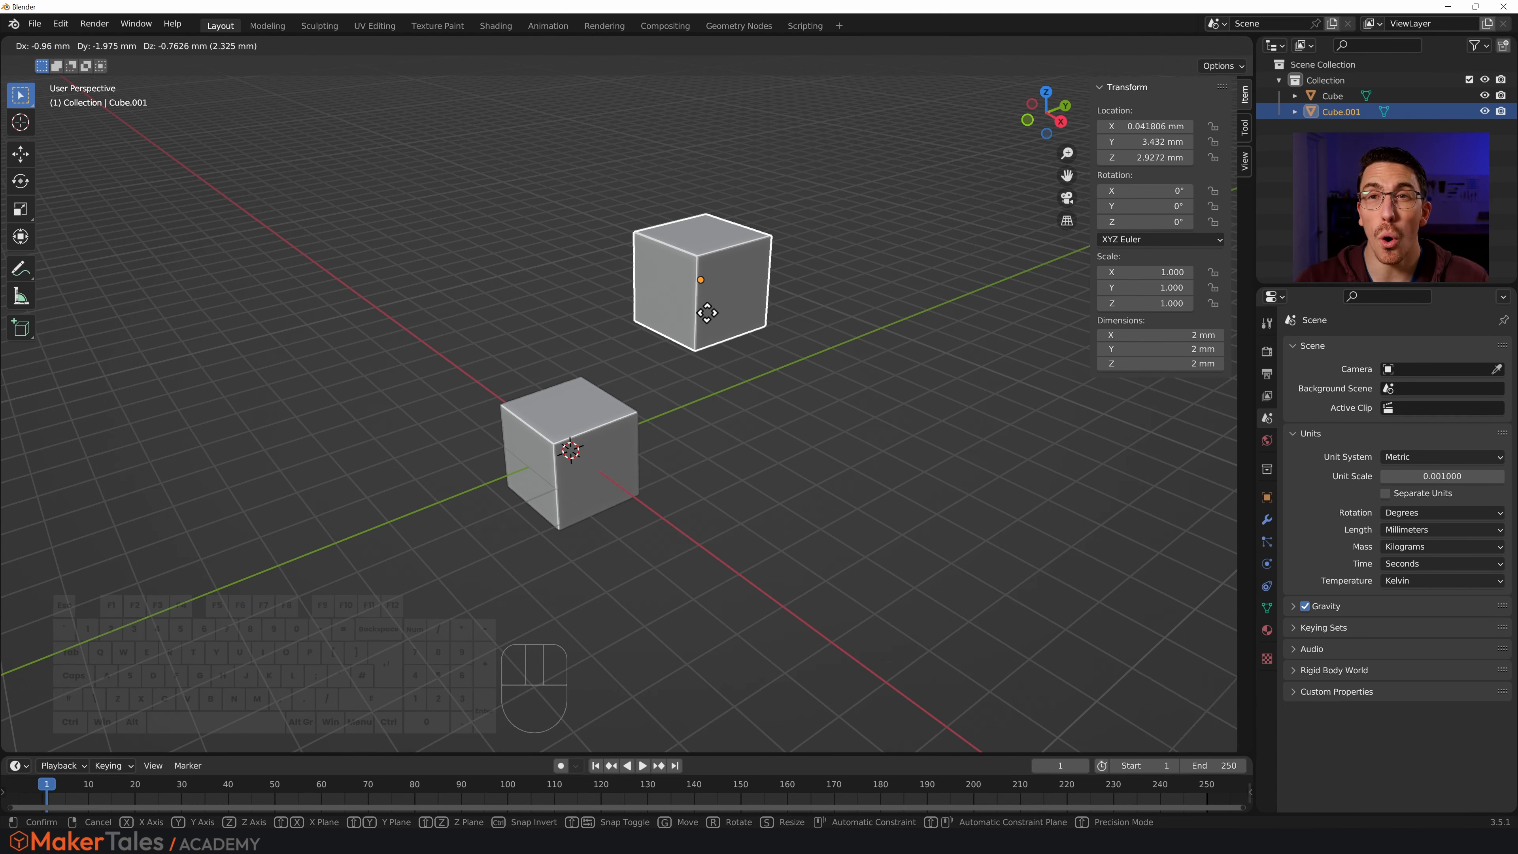
pyautogui.press('ctrl')
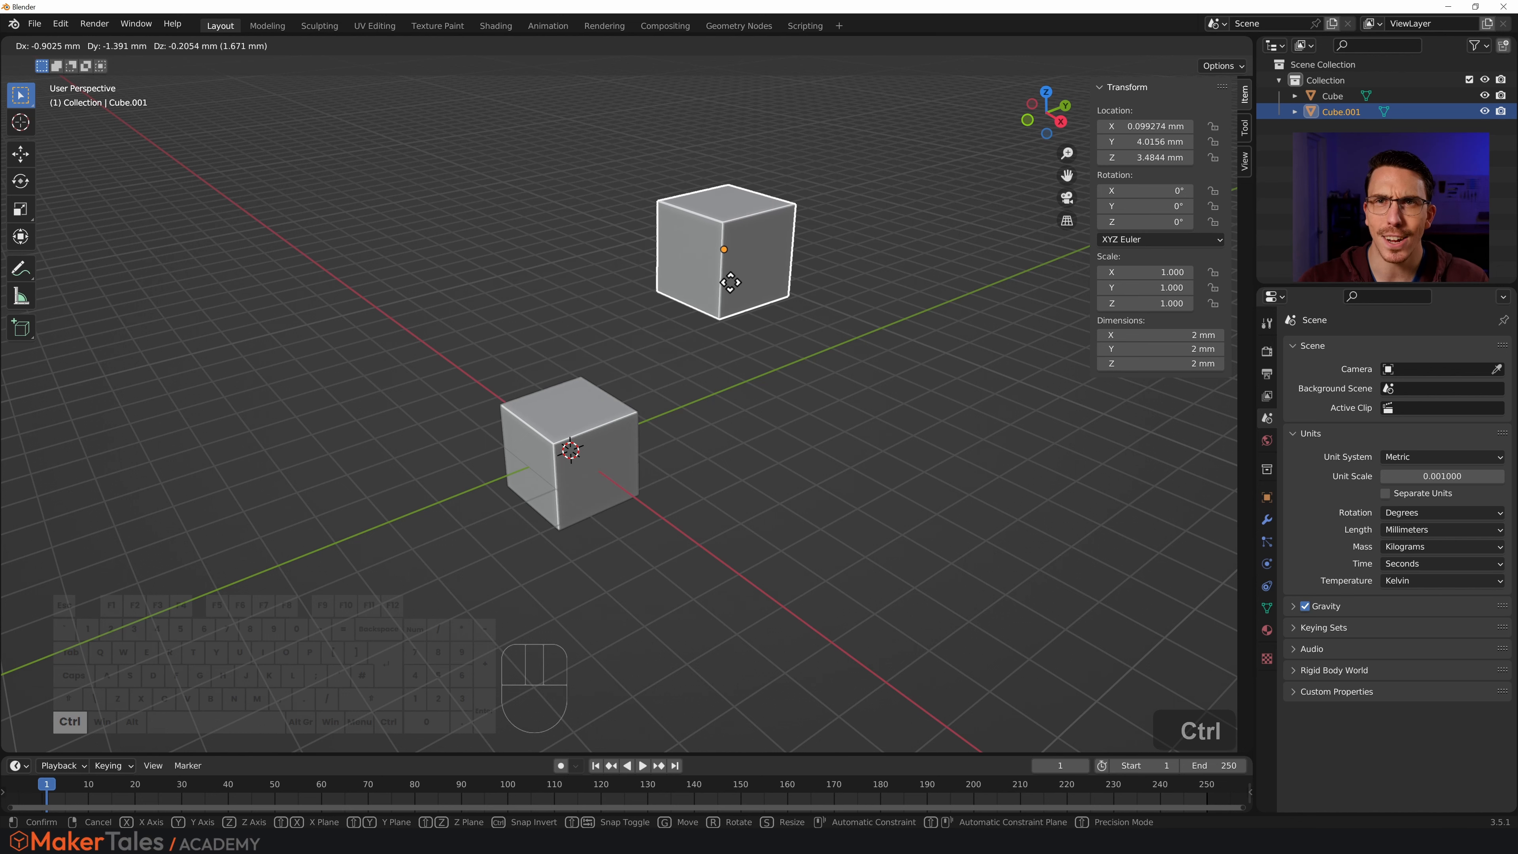
pyautogui.click(766, 293)
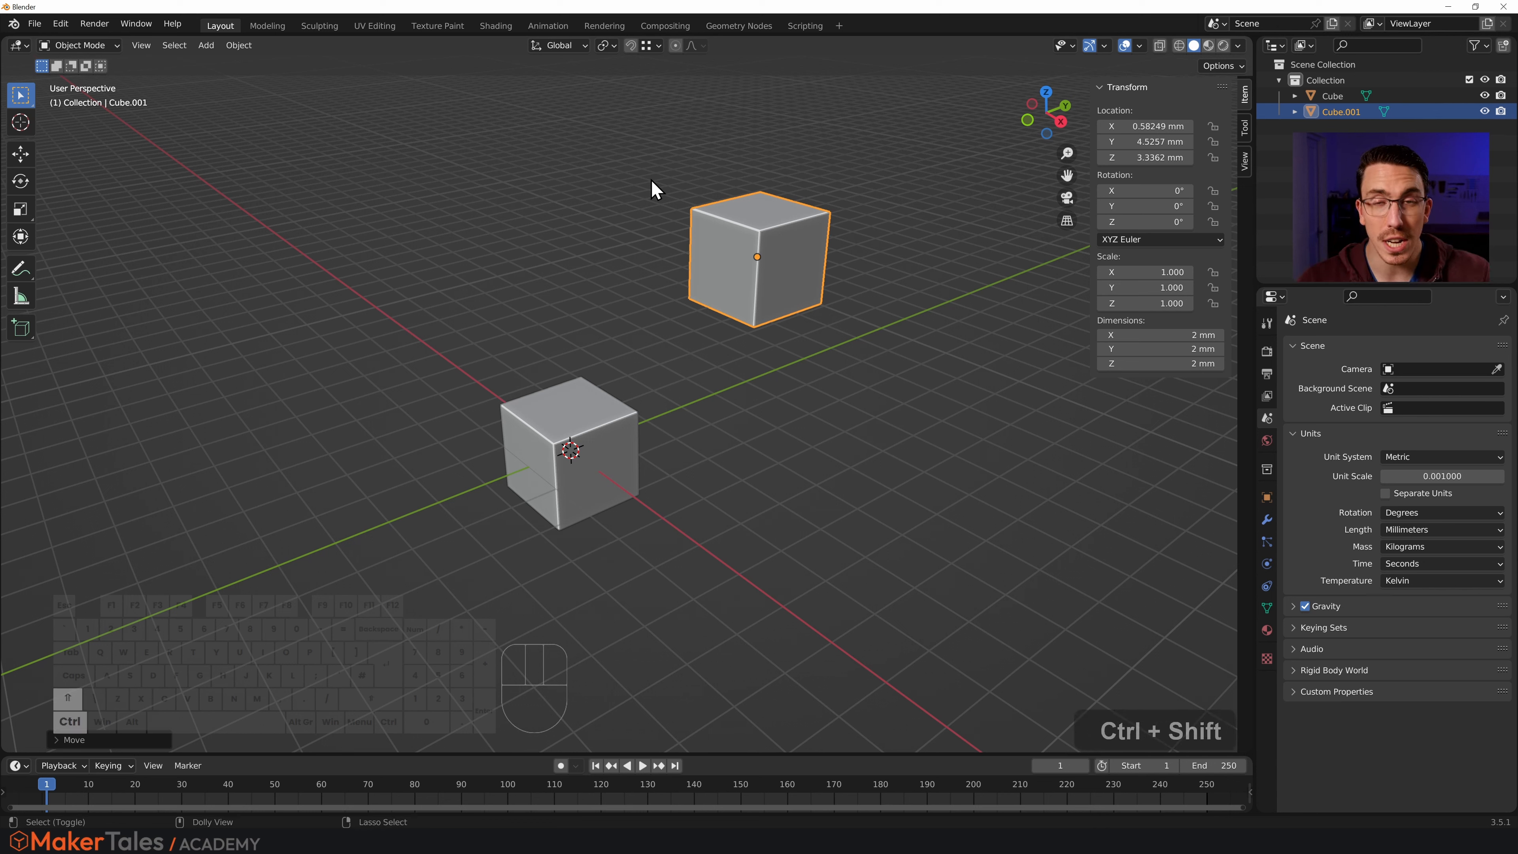
# Examine the snapping options for target elements and snap base, keeping Vertex and Closest.
pyautogui.hotkey('ctrl', 'shift', 'Tab')
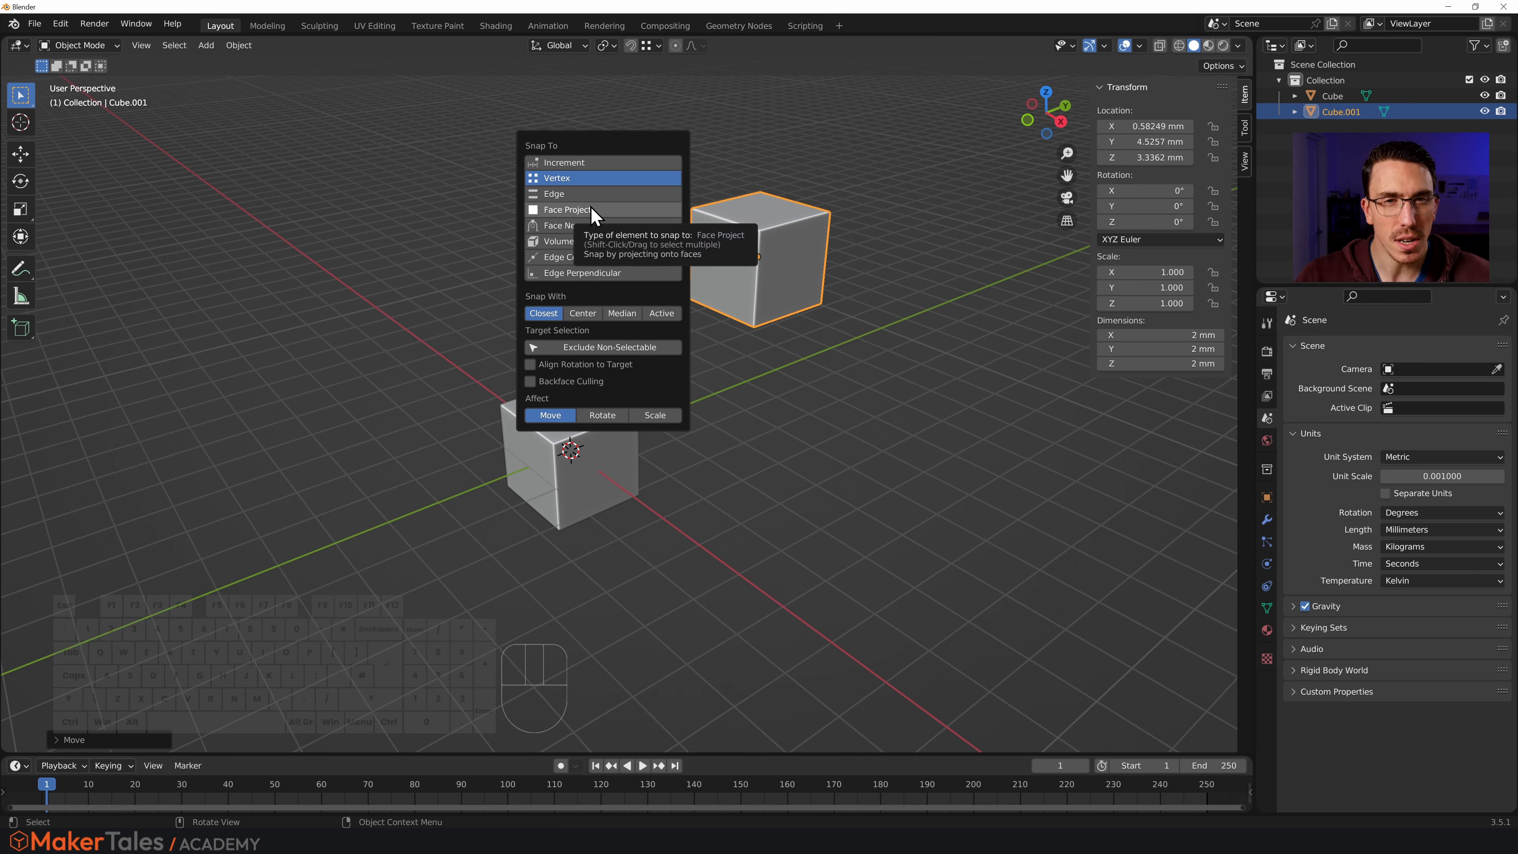
pyautogui.click(919, 279)
pyautogui.click(805, 286)
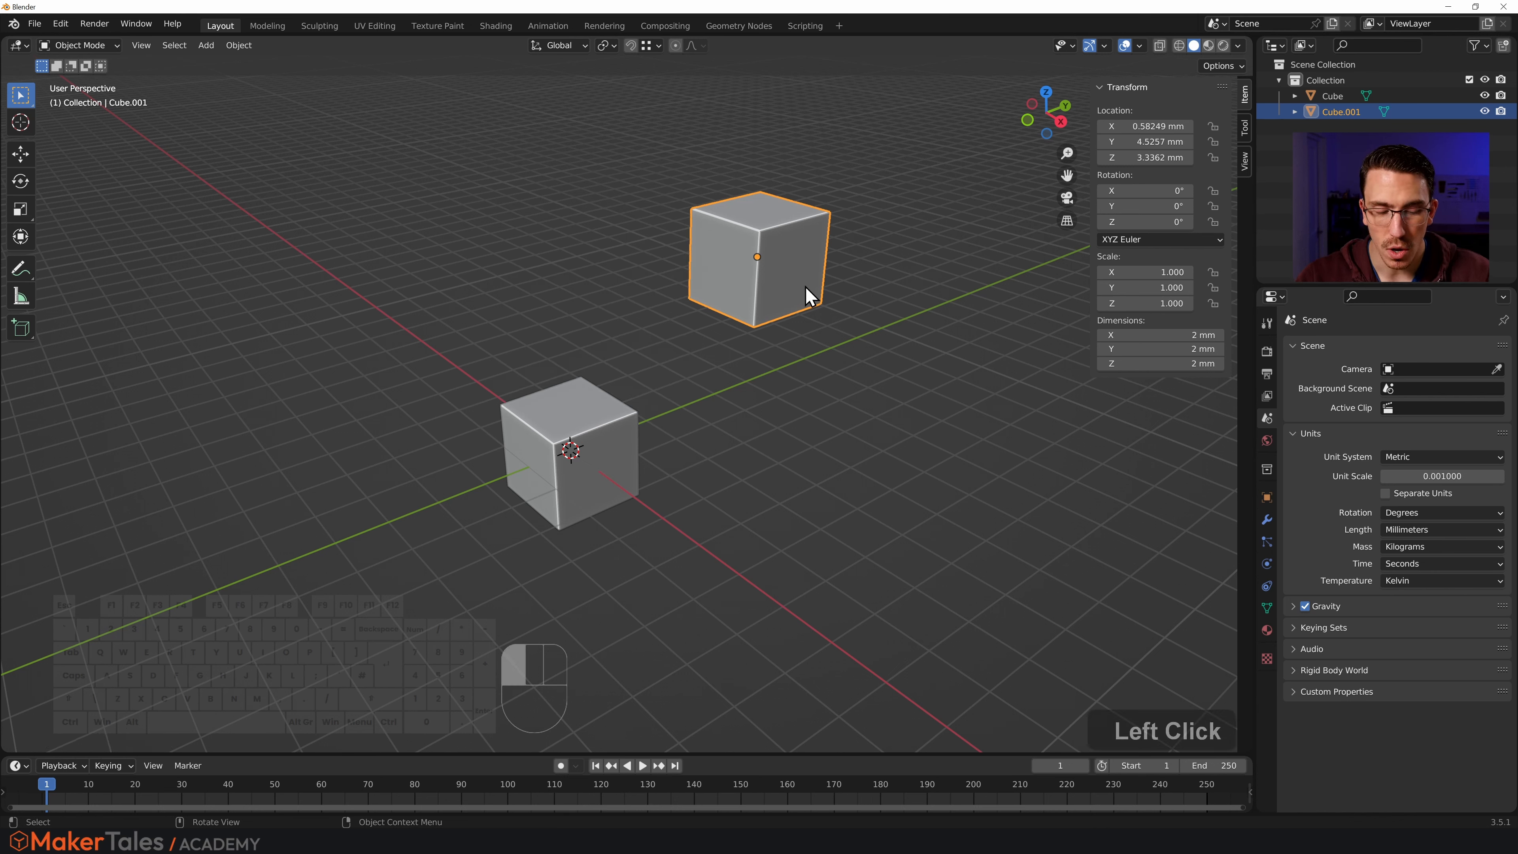
# Move the duplicate cube and vertex-snap it exactly on top of the original cube at X 0, Y 0, Z 2 mm.
pyautogui.press('g')
pyautogui.click(548, 212)
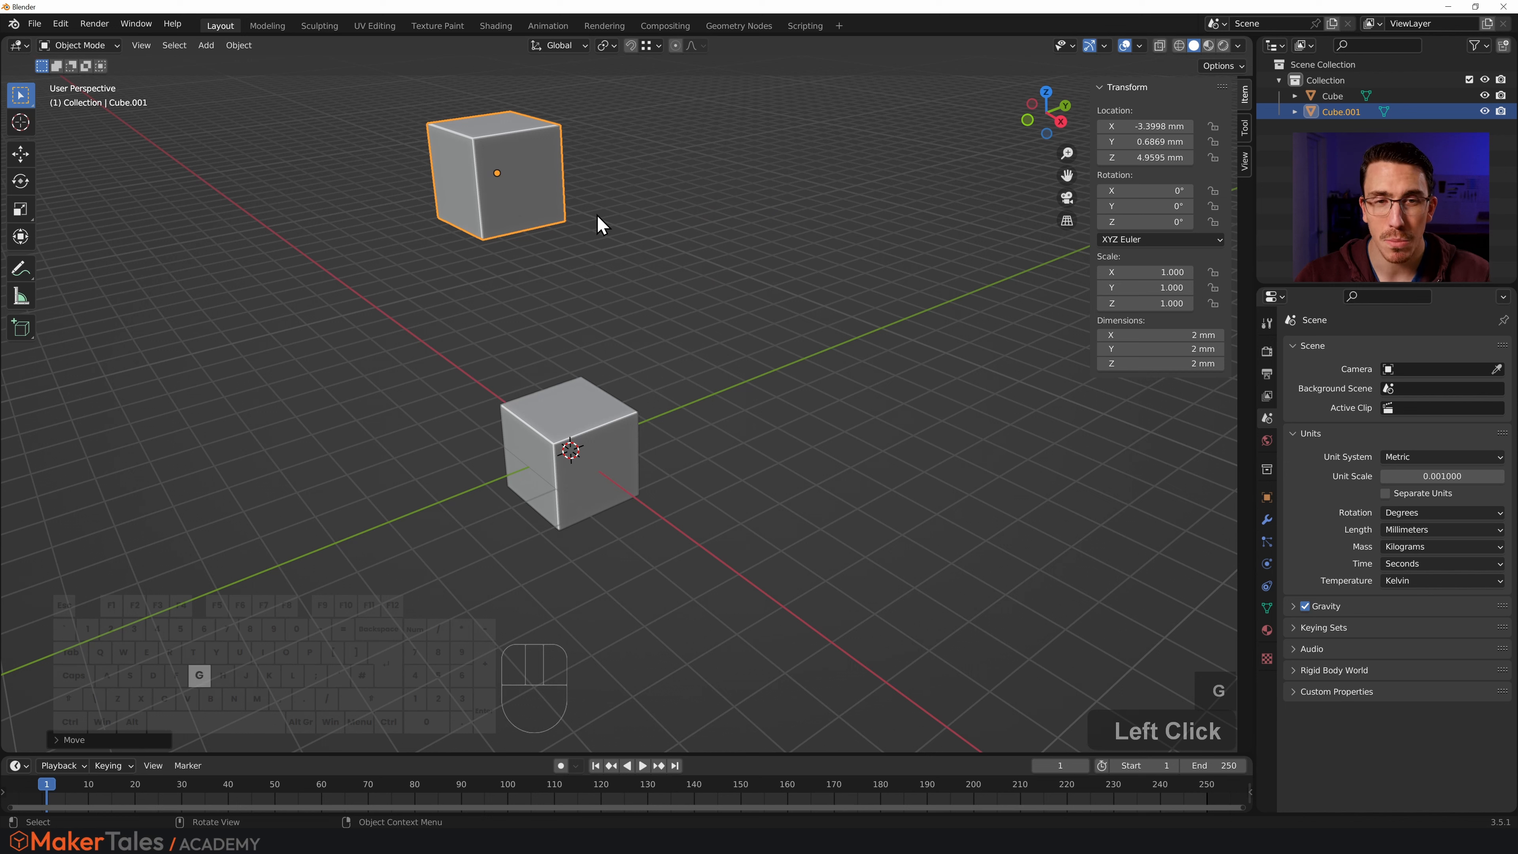
pyautogui.press('g')
pyautogui.keyDown('ctrl'); pyautogui.click(636, 419); pyautogui.keyUp('ctrl')
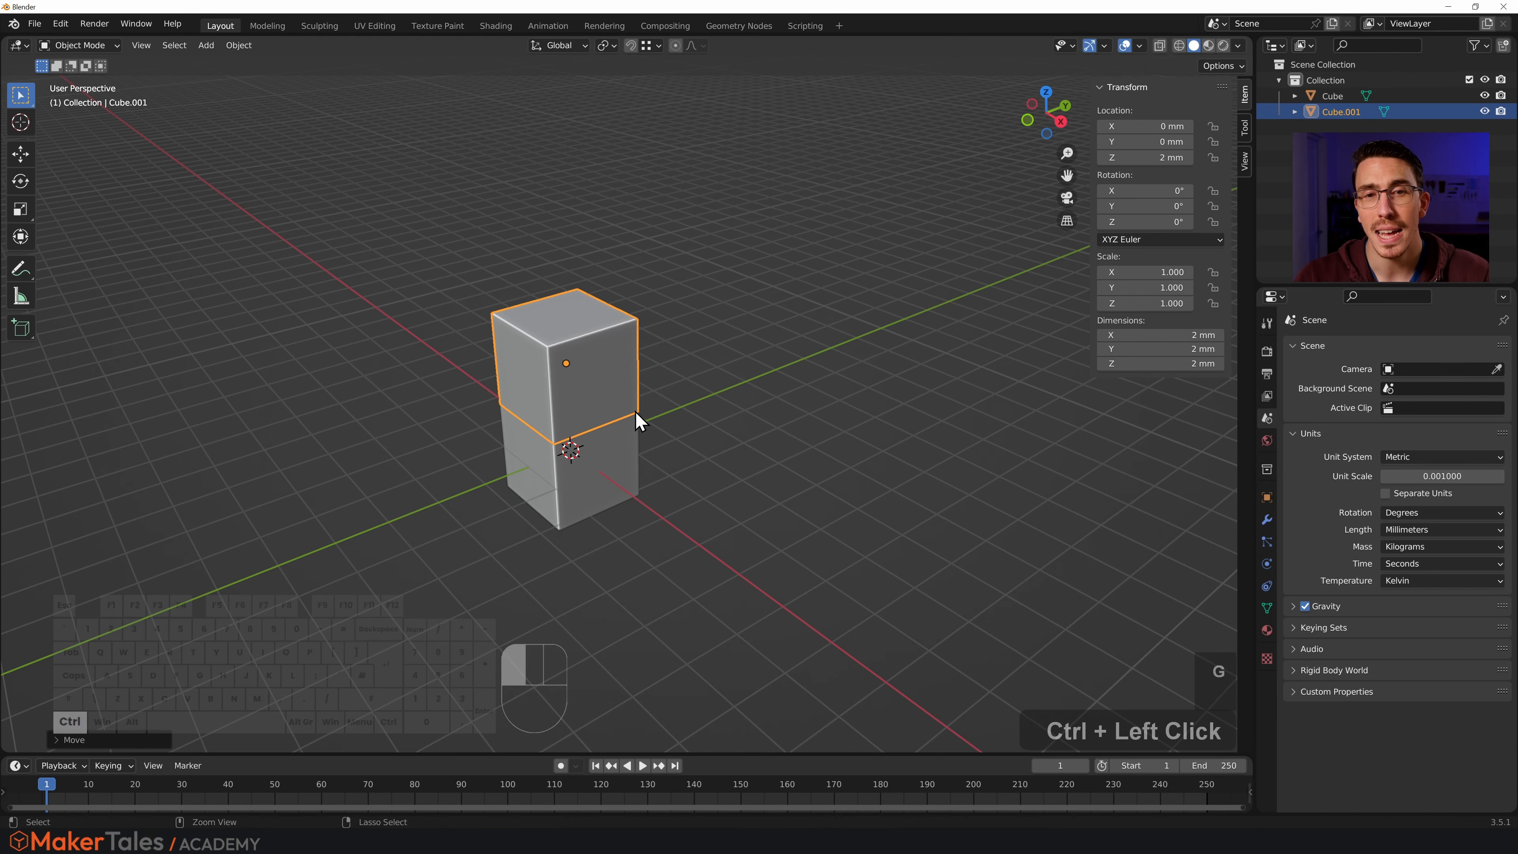
# Move the duplicate cube away to about X 1.3, Y 4.2, Z 4.7 mm and snap the 3D cursor to its lower corner vertex.
pyautogui.press('g')
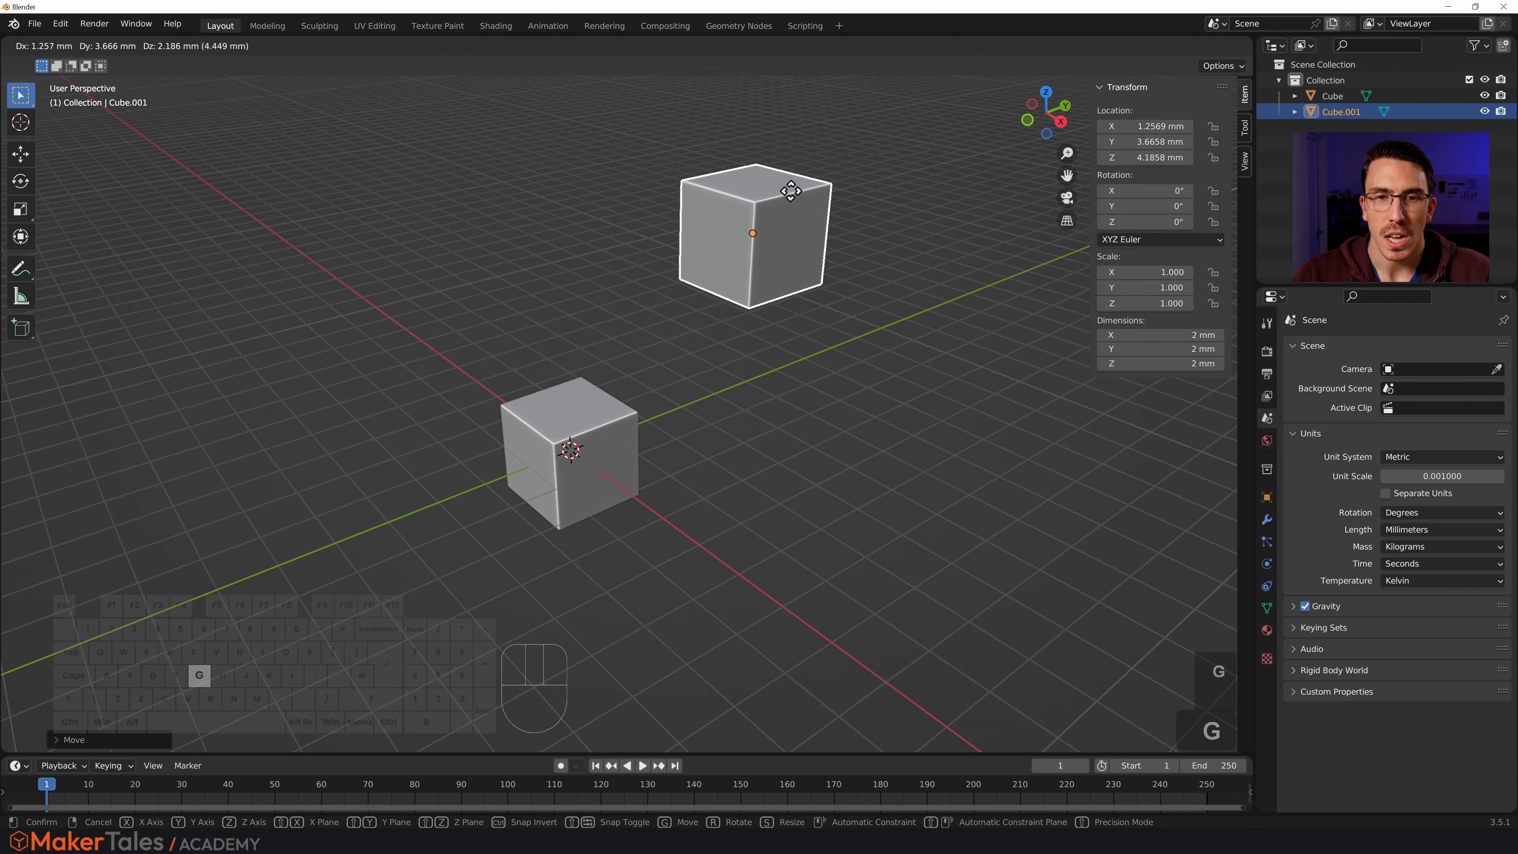
pyautogui.click(813, 160)
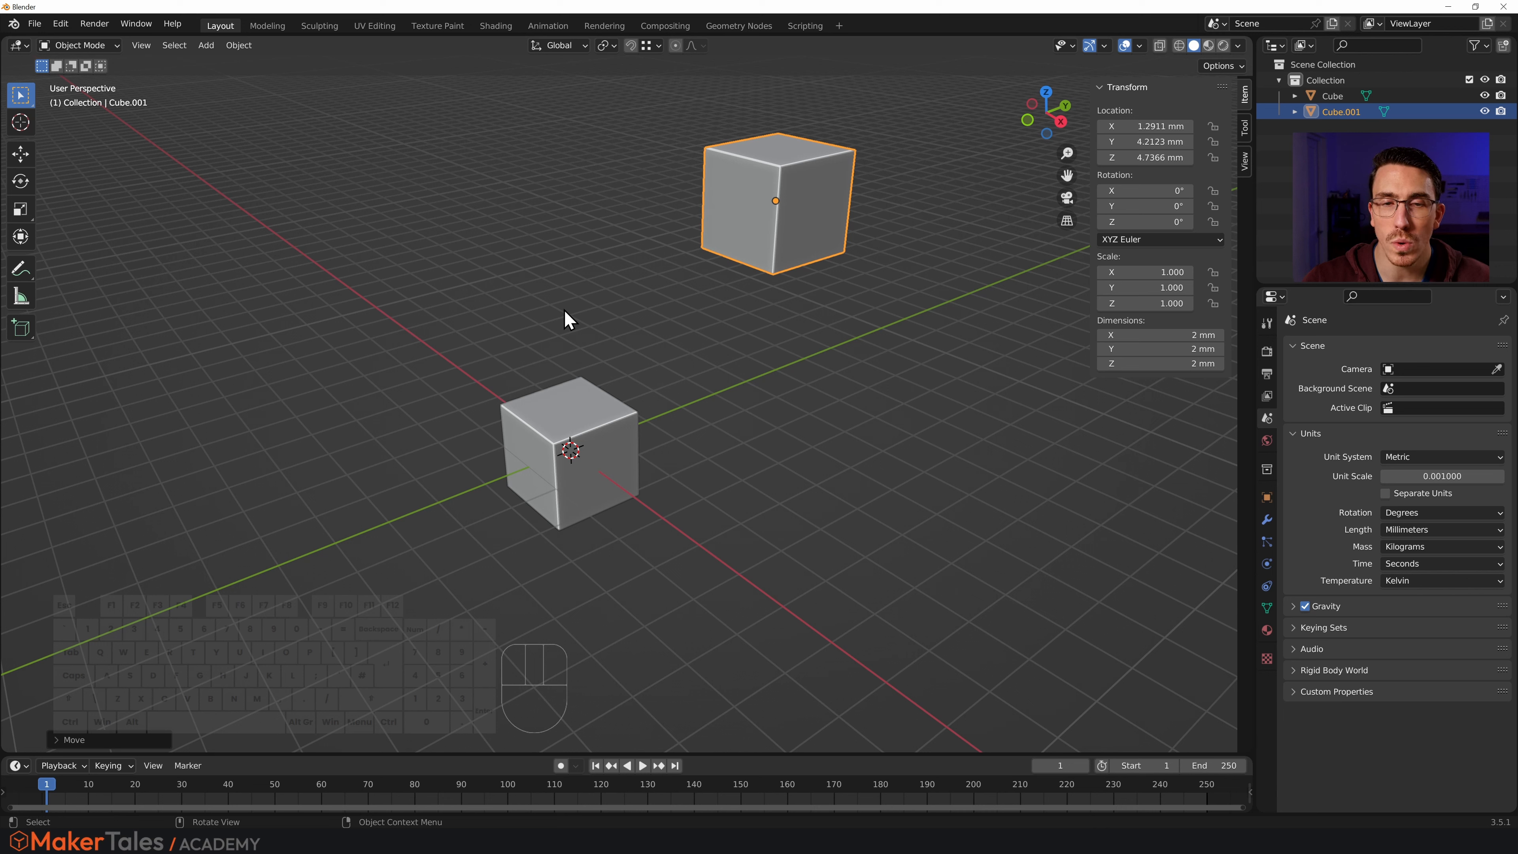
pyautogui.press('shift')
pyautogui.keyDown('shift'); pyautogui.moveTo(553, 329); pyautogui.dragTo(844, 252, button='right'); pyautogui.keyUp('shift')
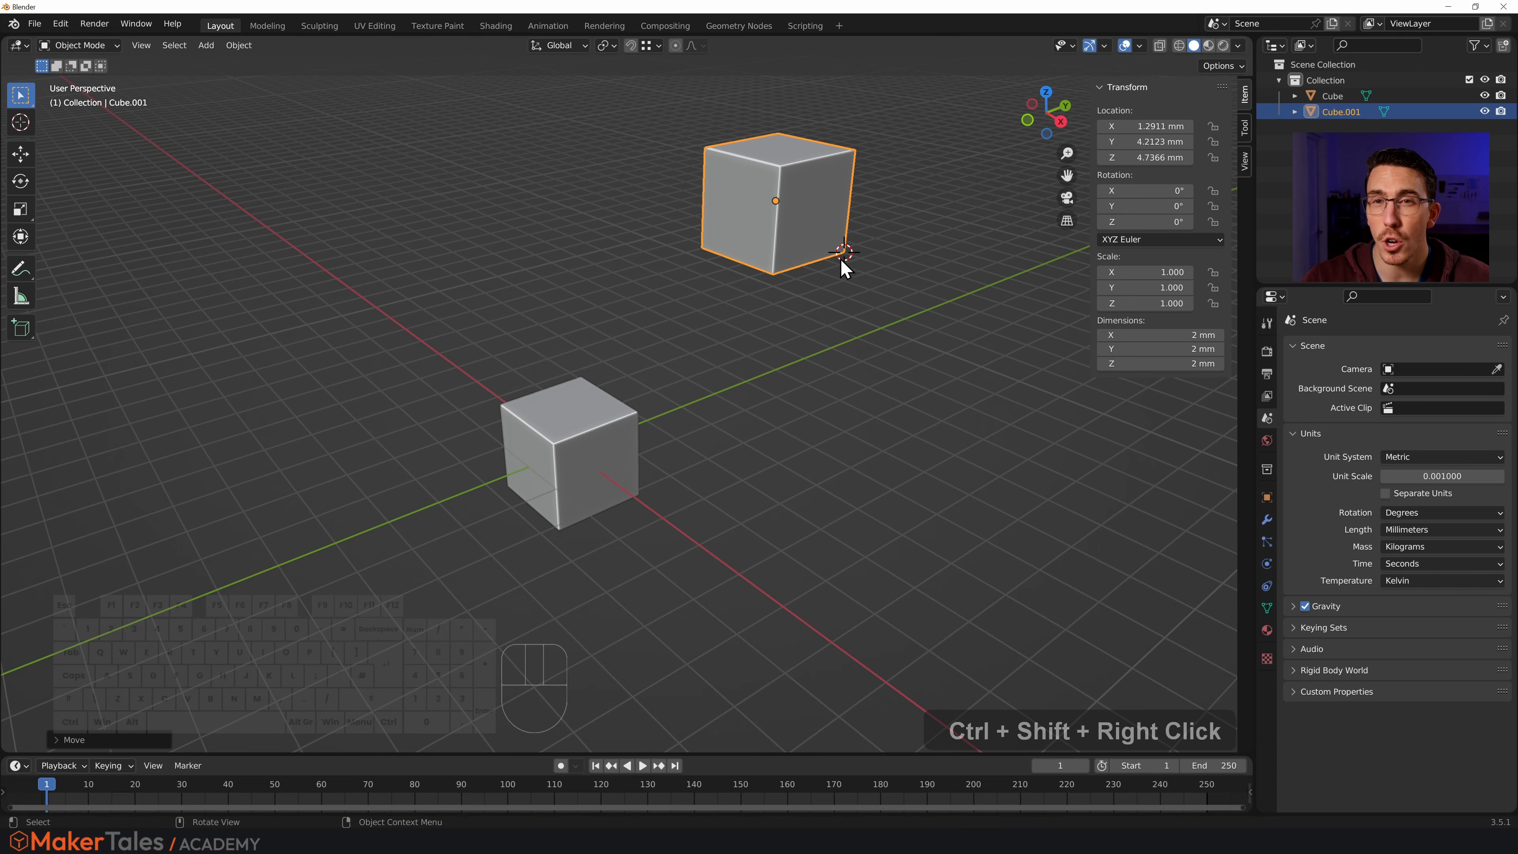
pyautogui.moveTo(846, 250)
pyautogui.mouseDown(button='middle')
pyautogui.moveTo(859, 278)
pyautogui.moveTo(728, 238)
pyautogui.moveTo(855, 275)
pyautogui.mouseUp(button='middle')
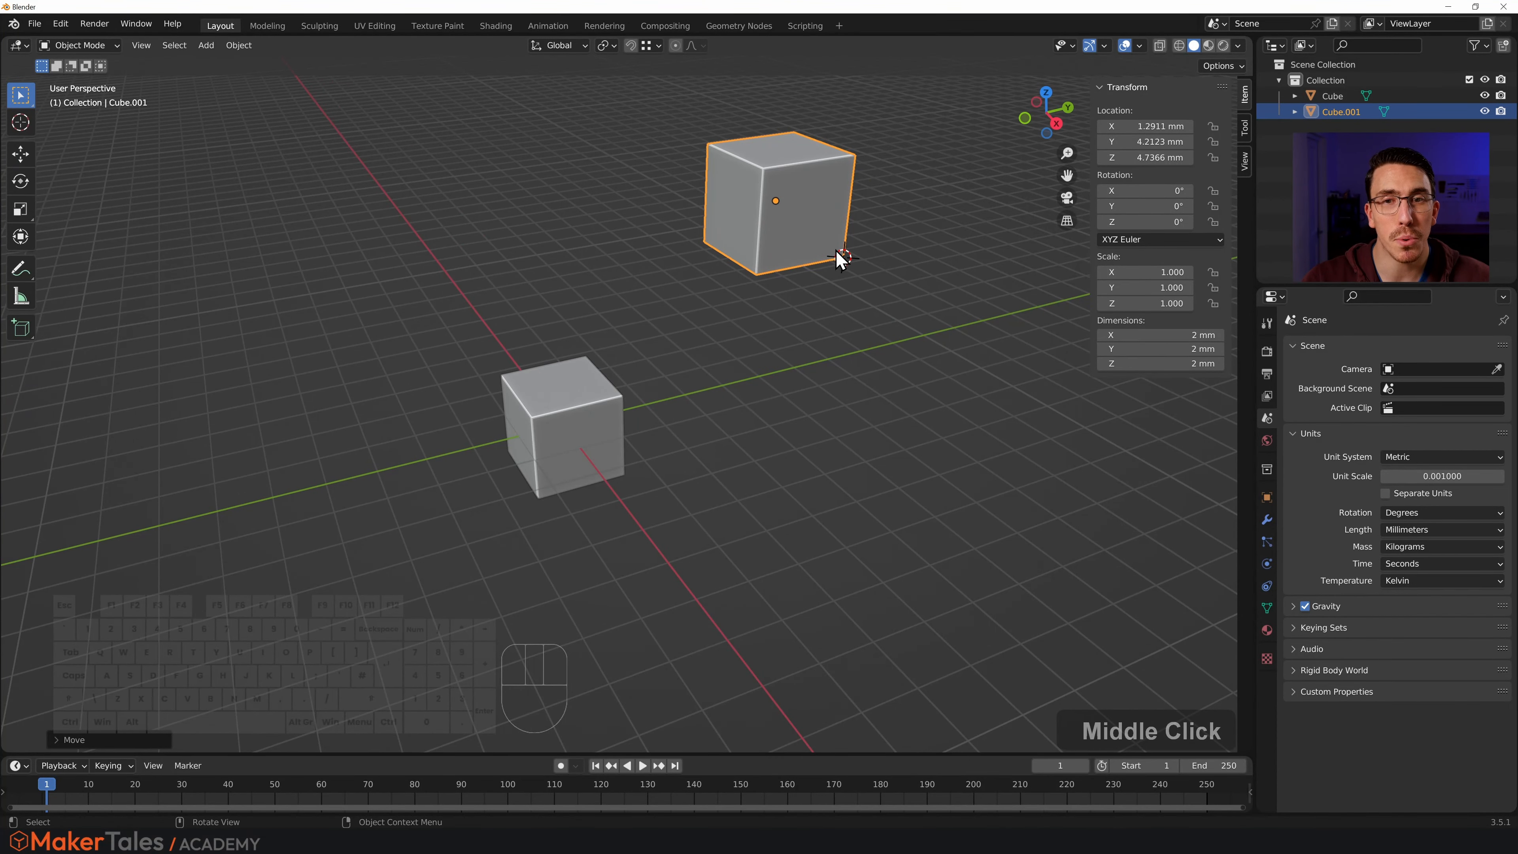
# Set the duplicate cube's origin to the 3D cursor.
pyautogui.rightClick(717, 226)
pyautogui.moveTo(715, 219)
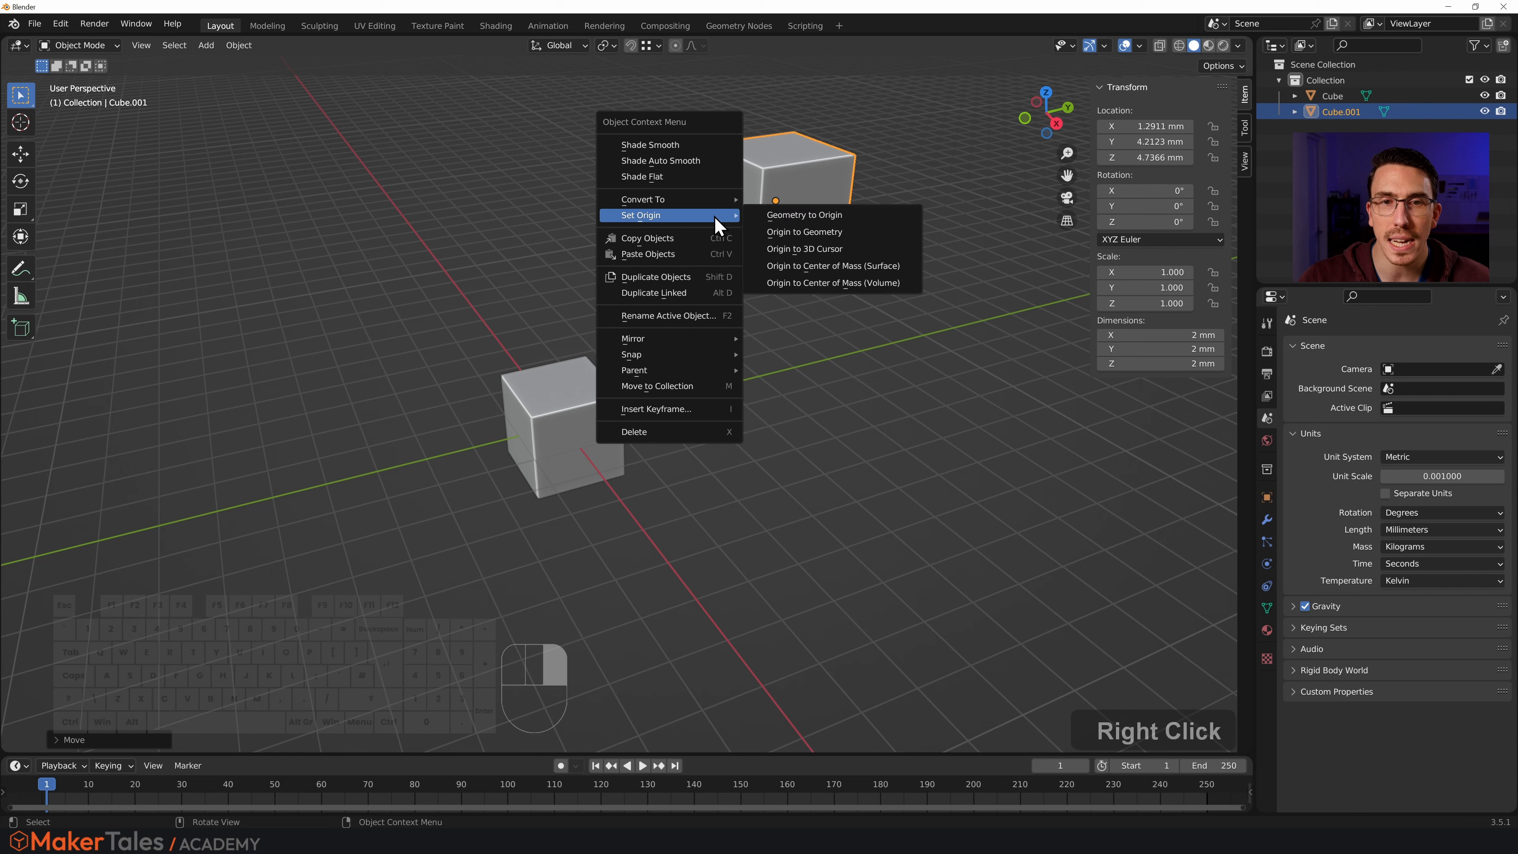
pyautogui.click(805, 249)
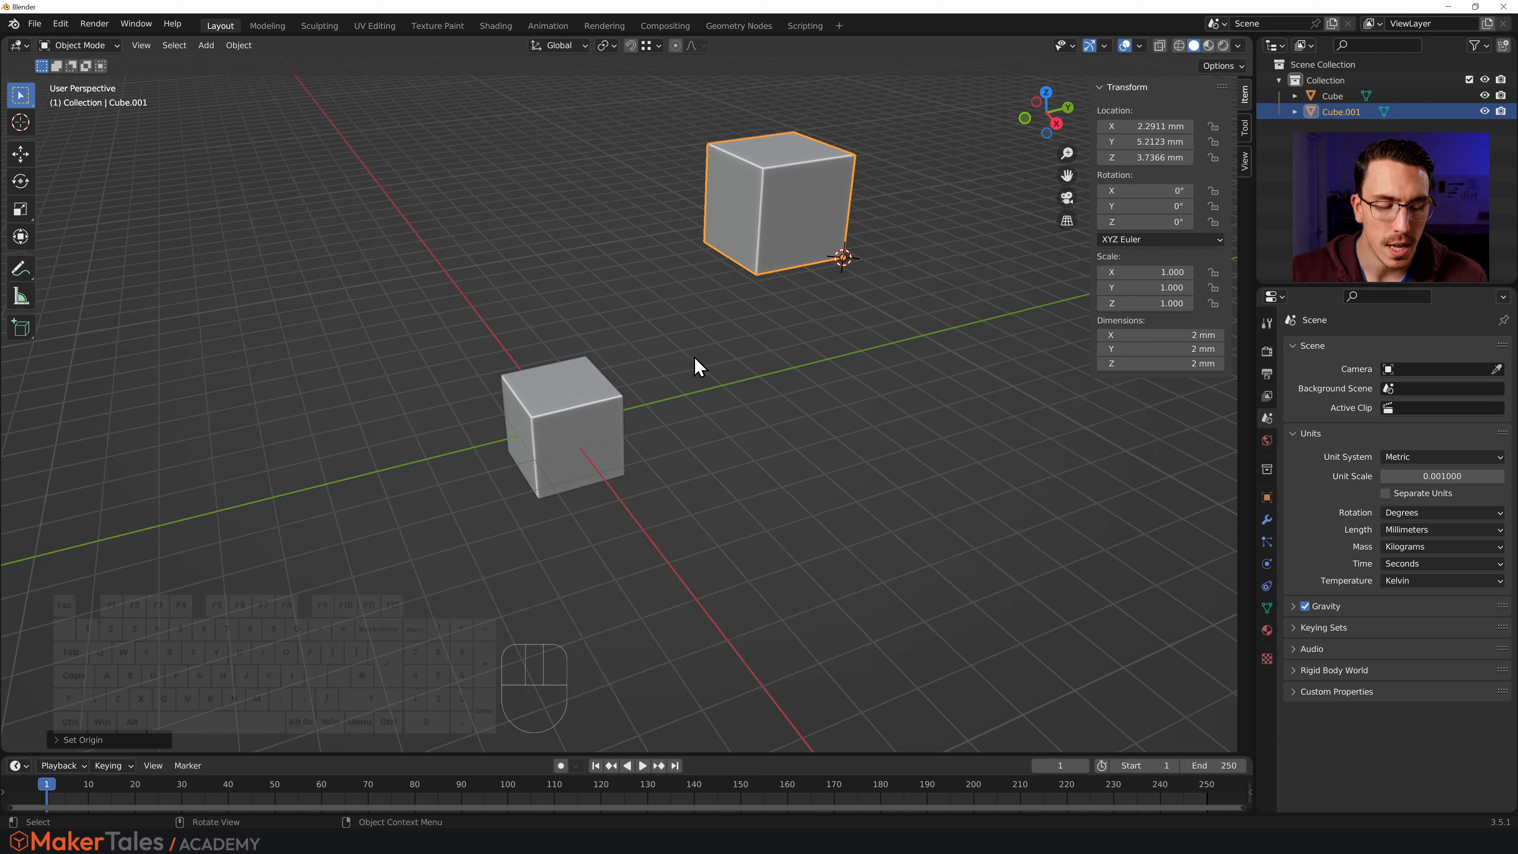
# Snap the 3D cursor to the original cube's matching top corner, and snap the duplicate cube to the cursor.
pyautogui.press('shift')
pyautogui.keyDown('shift'); pyautogui.moveTo(741, 353); pyautogui.dragTo(625, 396, button='right'); pyautogui.keyUp('shift')
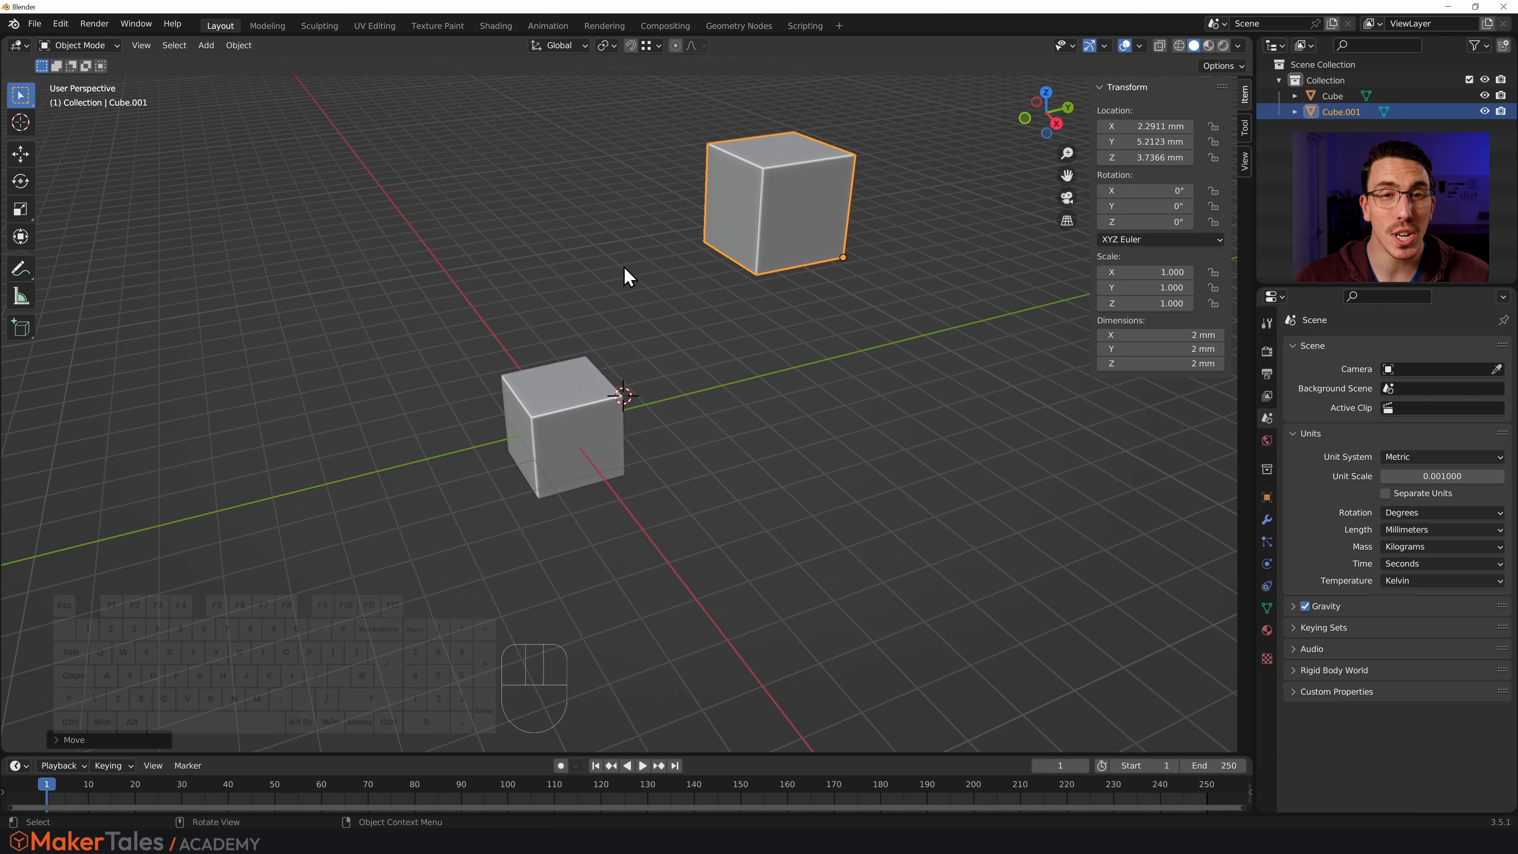
pyautogui.hotkey('shift', 's')
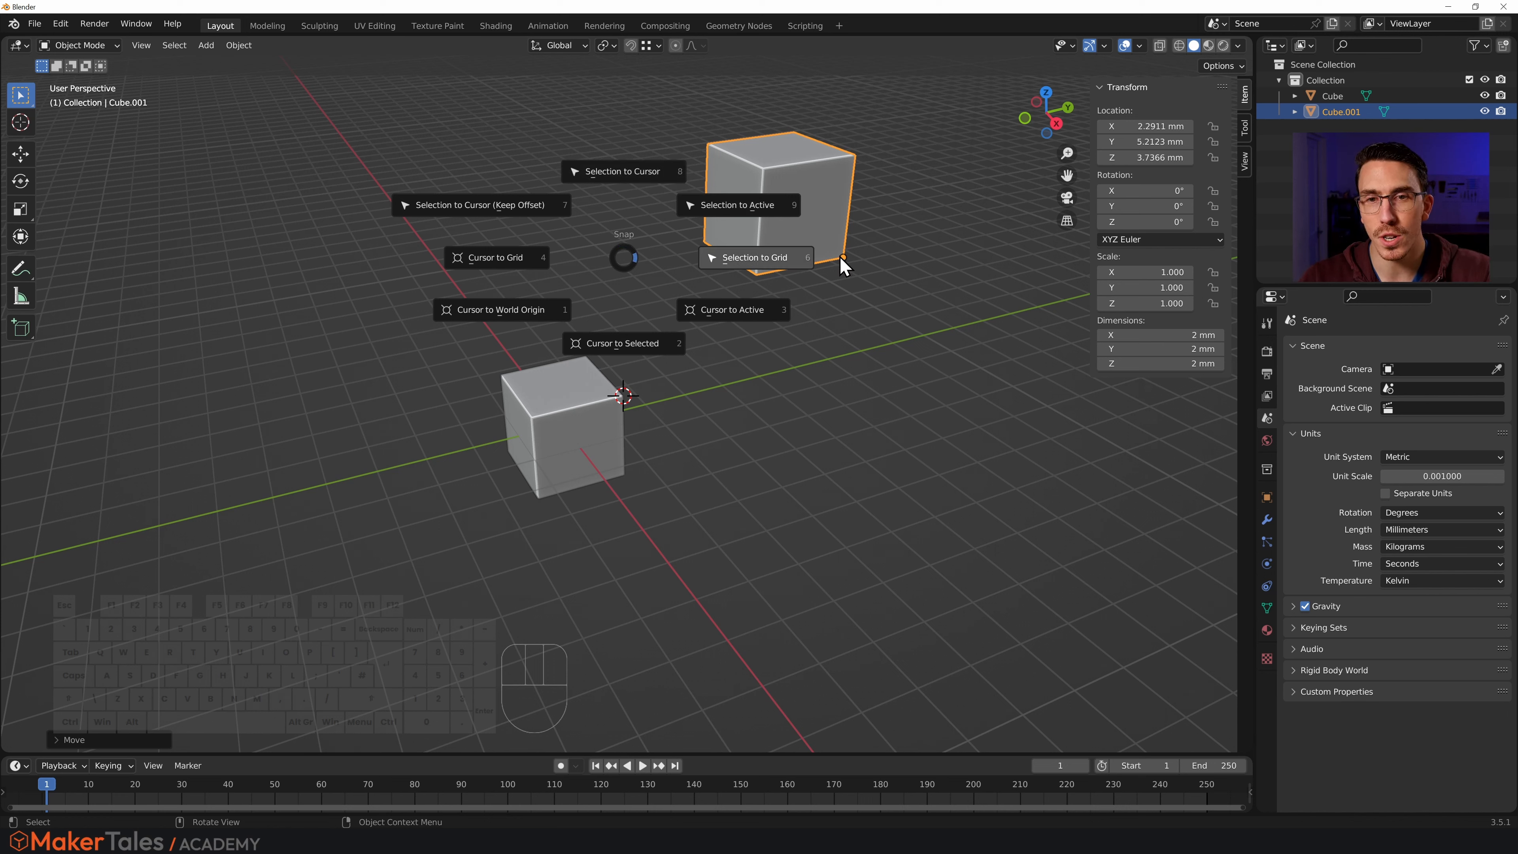
pyautogui.click(624, 179)
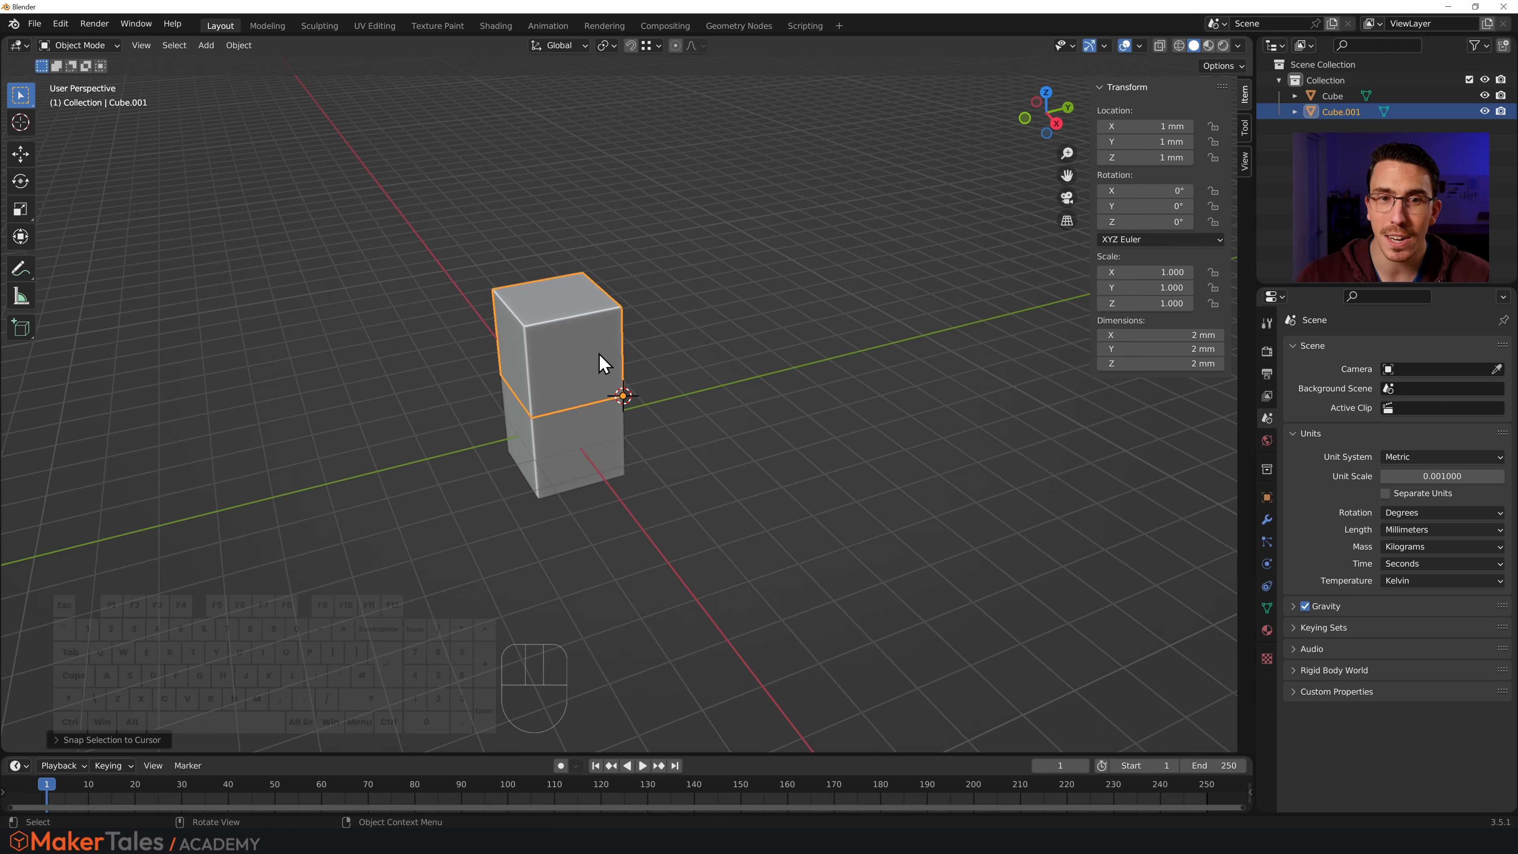
# Move the stacked duplicate cube off the original so that it floats freely beside and above it.
pyautogui.moveTo(669, 300); pyautogui.dragTo(597, 410, button='middle')
pyautogui.press('g')
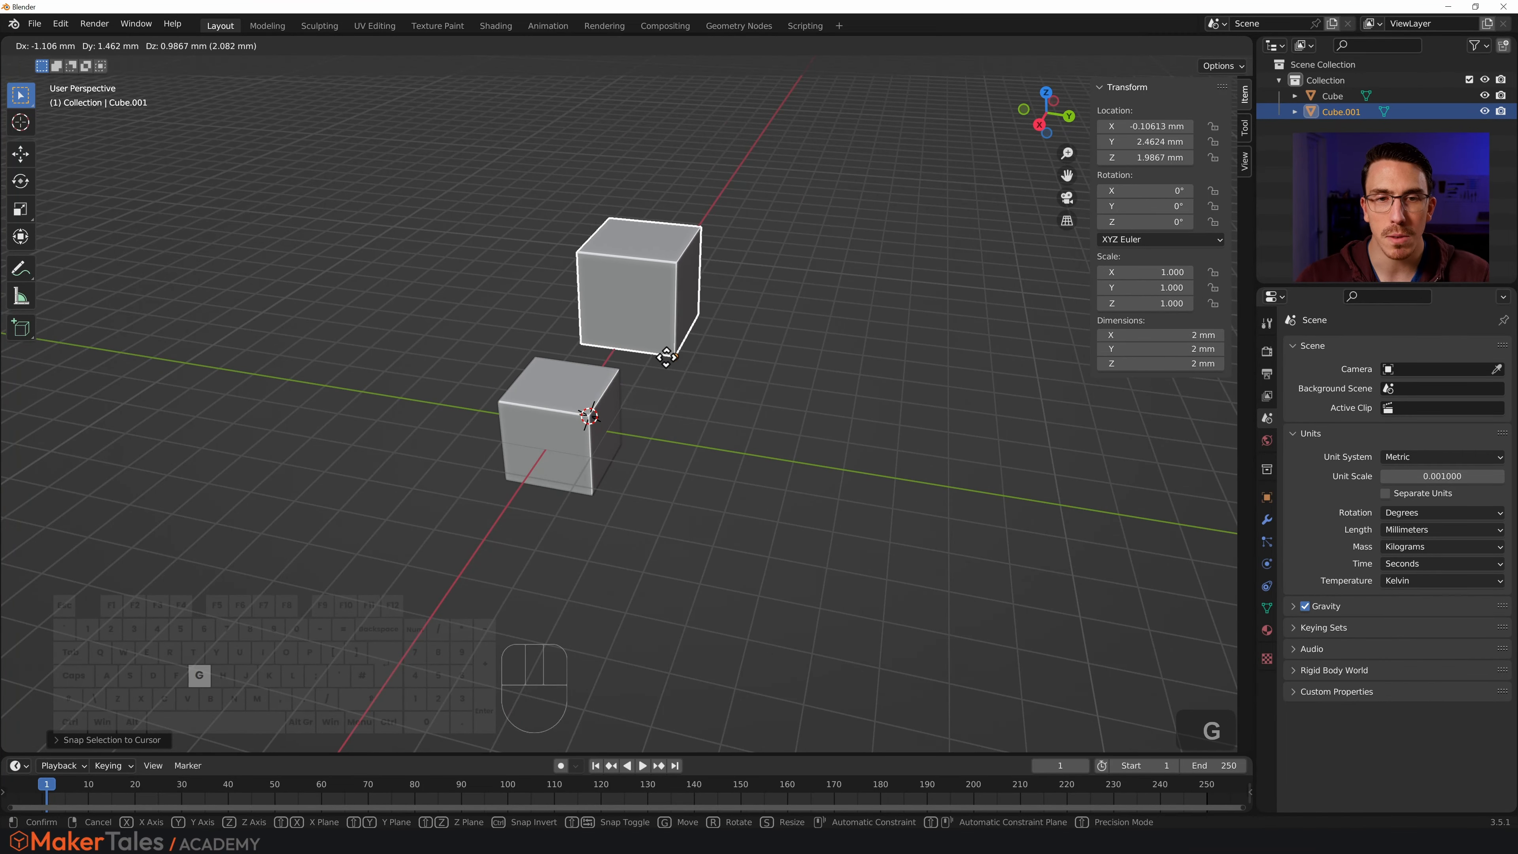
pyautogui.click(737, 382)
# In Edit Mode, move the duplicate's bottom face about 2.52 mm down along Z, snapping it level with the original cube's bottom corner.
pyautogui.moveTo(769, 313); pyautogui.dragTo(756, 278, button='middle')
pyautogui.press('Tab')
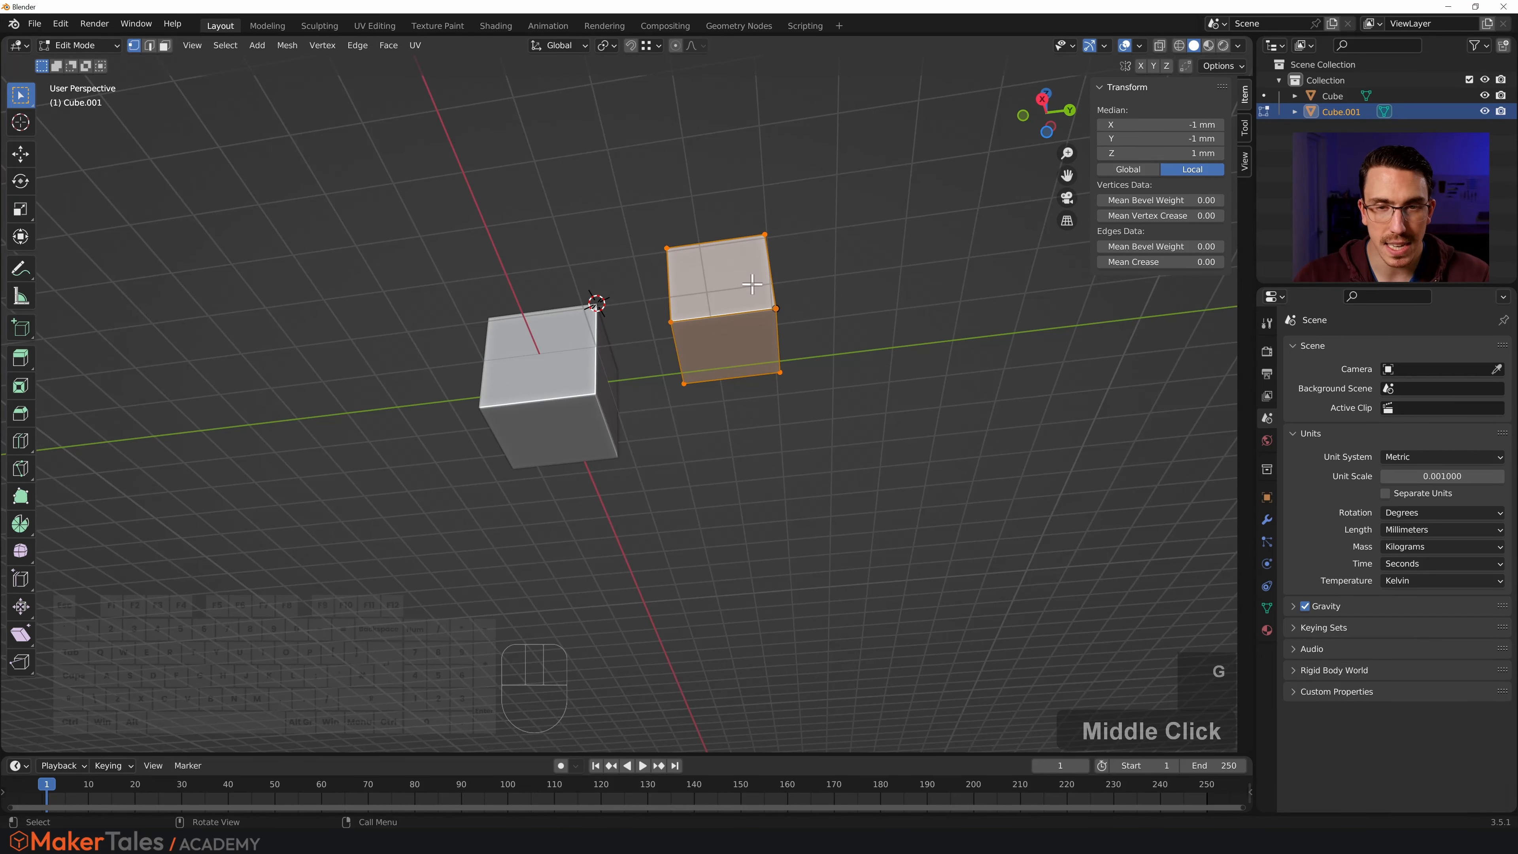
pyautogui.press('3')
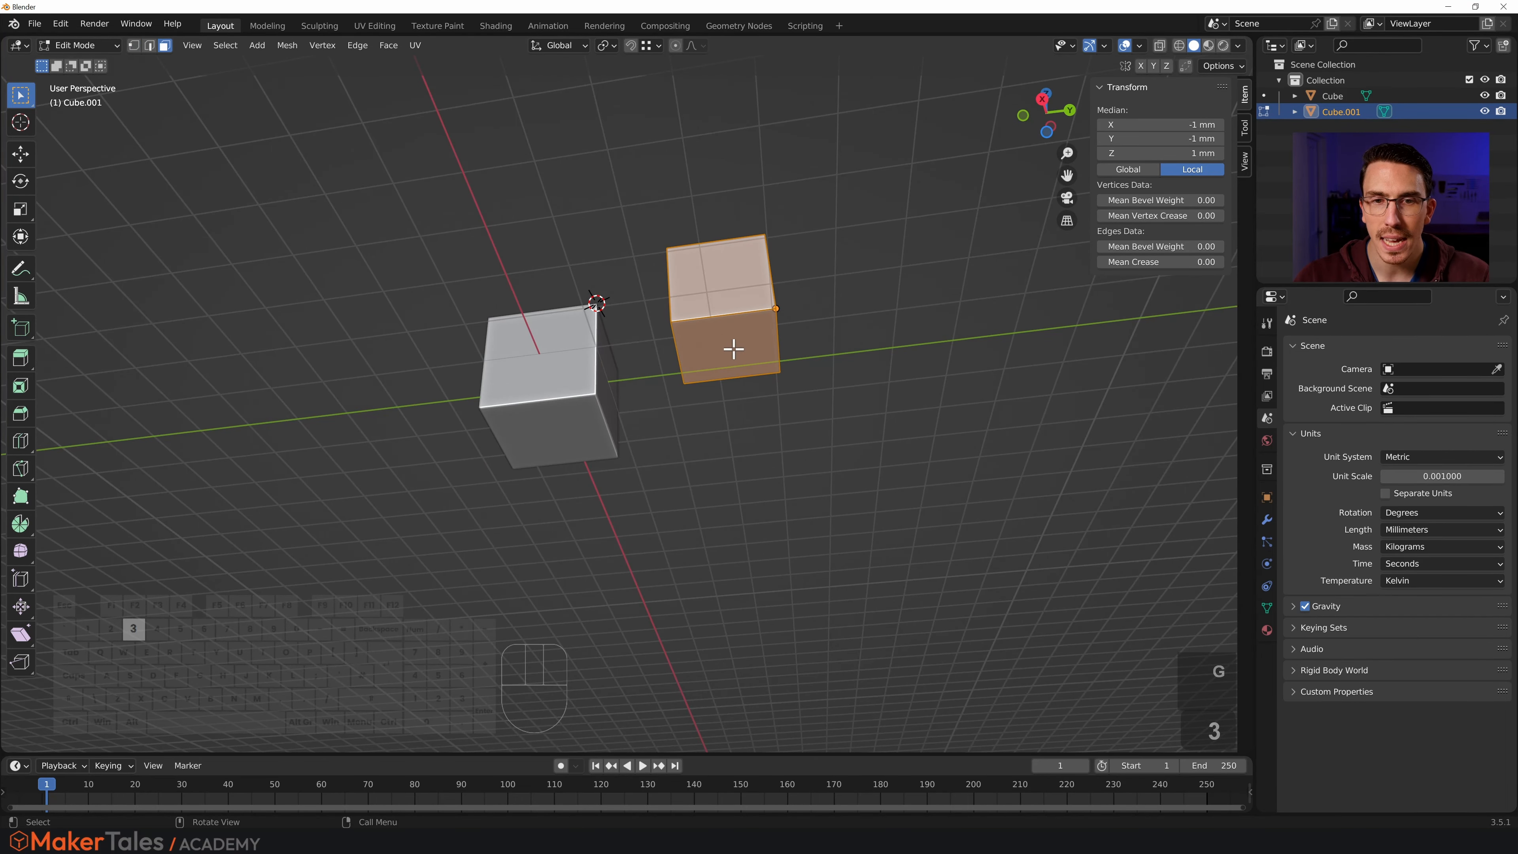
pyautogui.click(733, 345)
pyautogui.moveTo(732, 344); pyautogui.dragTo(747, 396, button='middle')
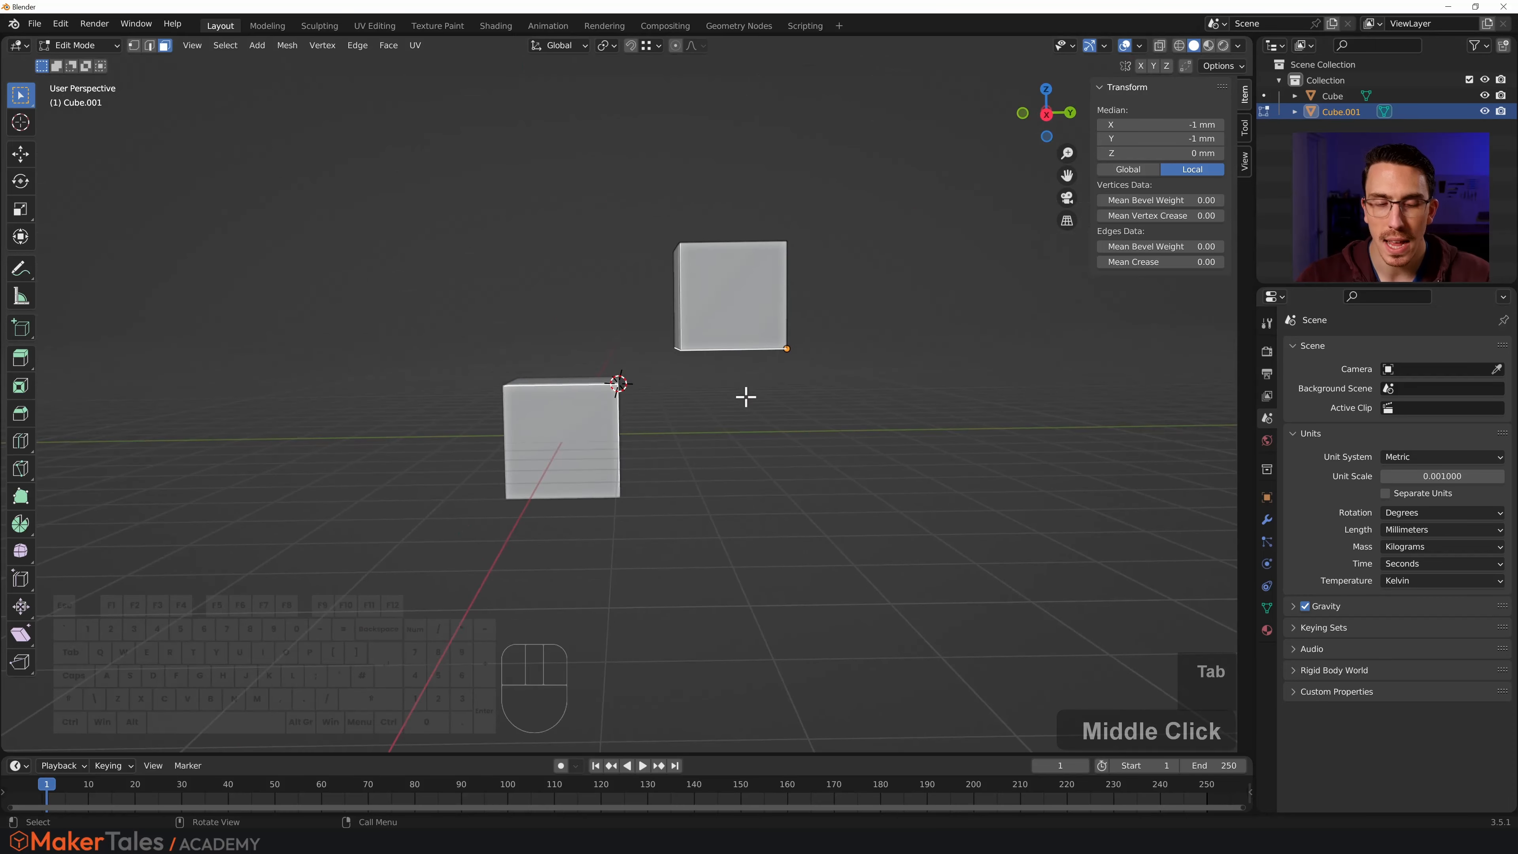
pyautogui.press('g')
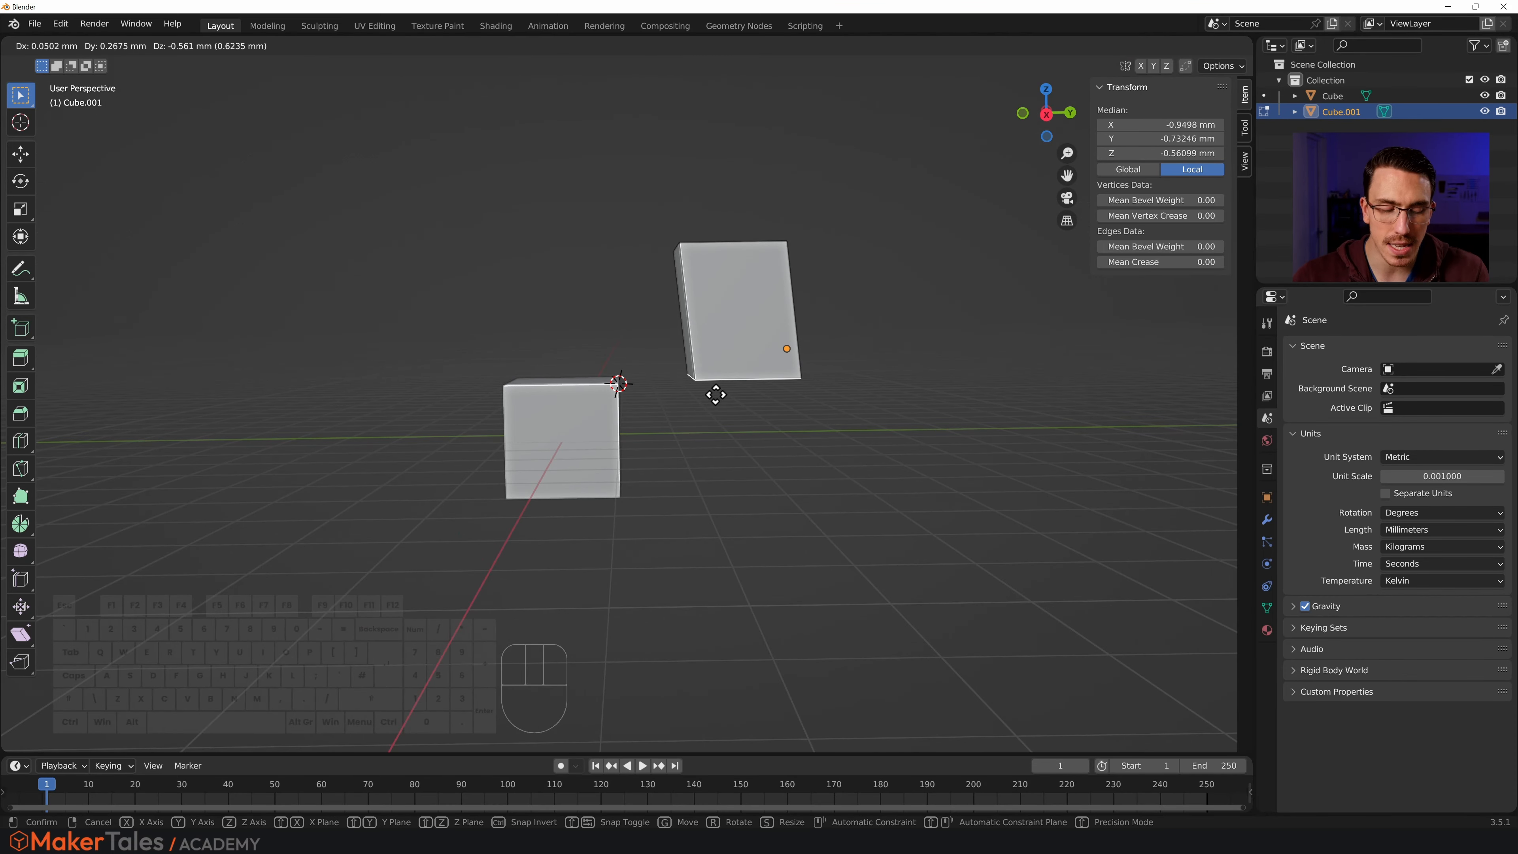
pyautogui.press('z')
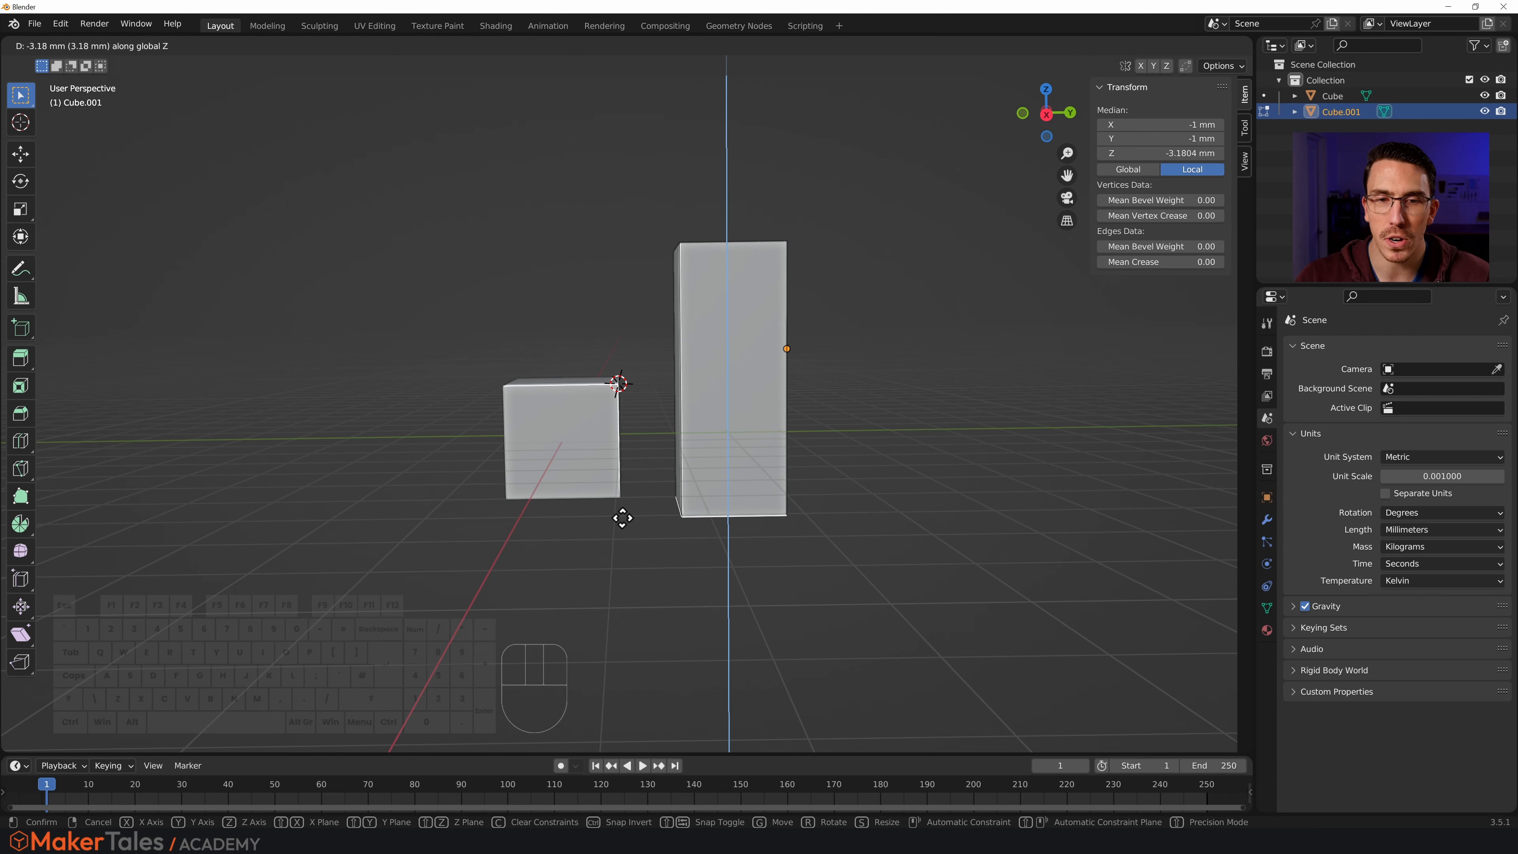
pyautogui.press('ctrl')
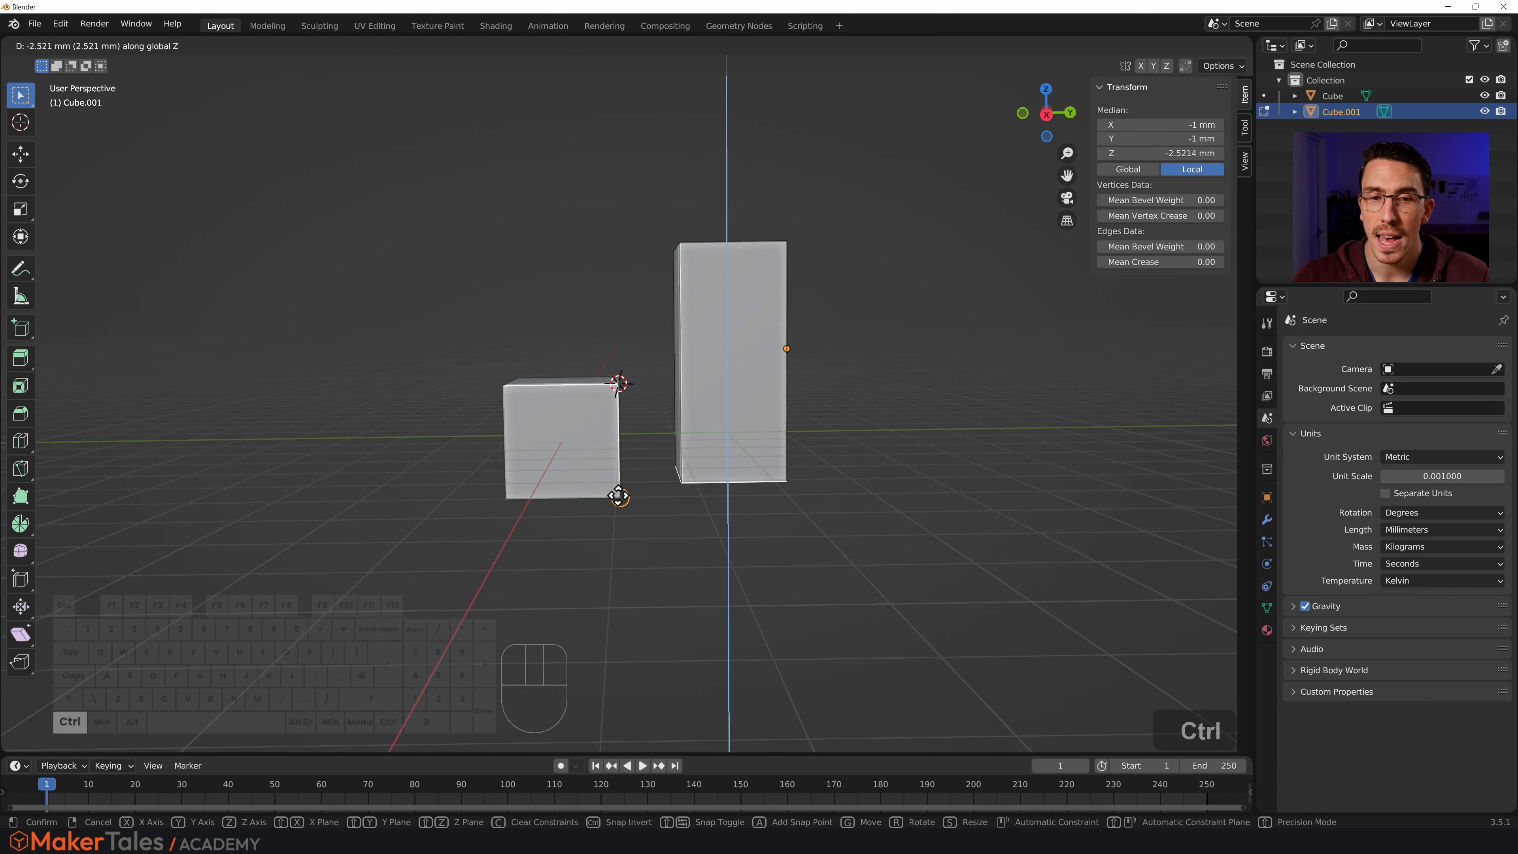
pyautogui.keyDown('ctrl'); pyautogui.click(617, 502); pyautogui.keyUp('ctrl')
# Select the duplicate block's top face and move it 3 mm up along Z.
pyautogui.moveTo(616, 501); pyautogui.dragTo(660, 323, button='middle')
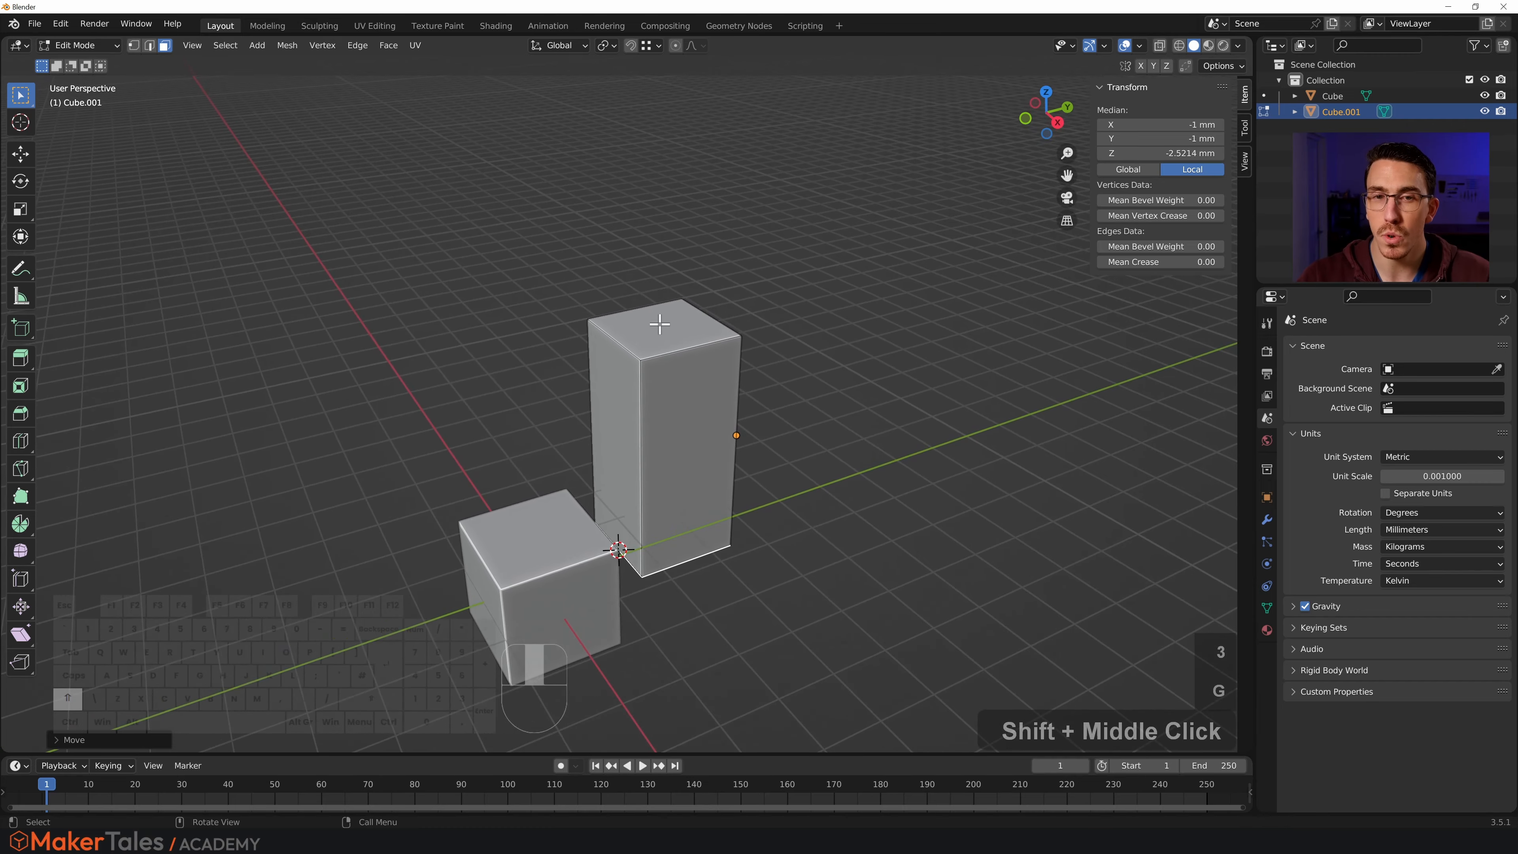
pyautogui.click(660, 323)
pyautogui.press('g')
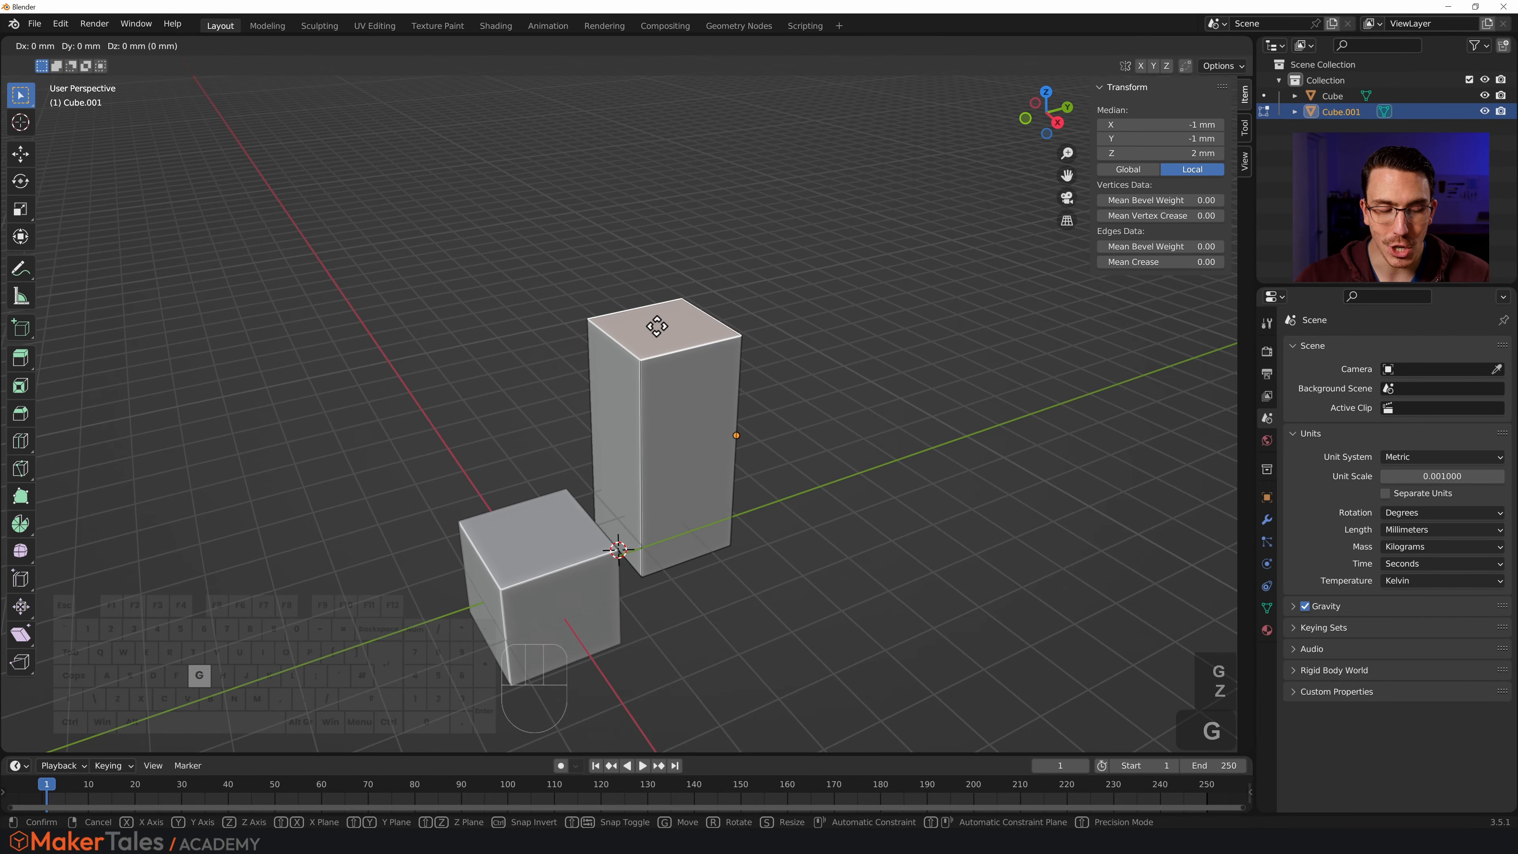
pyautogui.press('z')
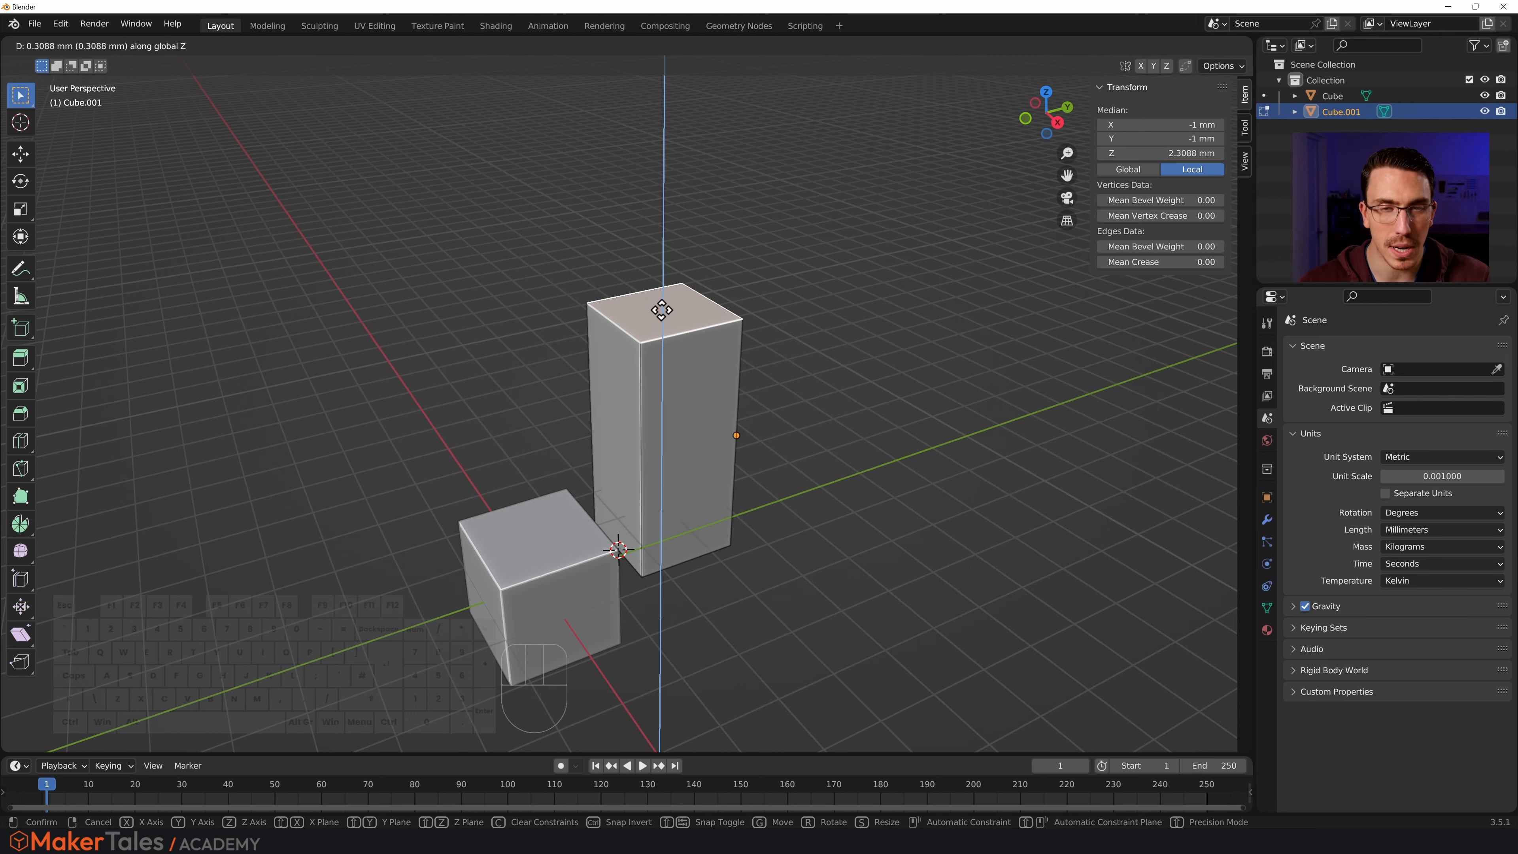
pyautogui.press('3')
pyautogui.press('Return')
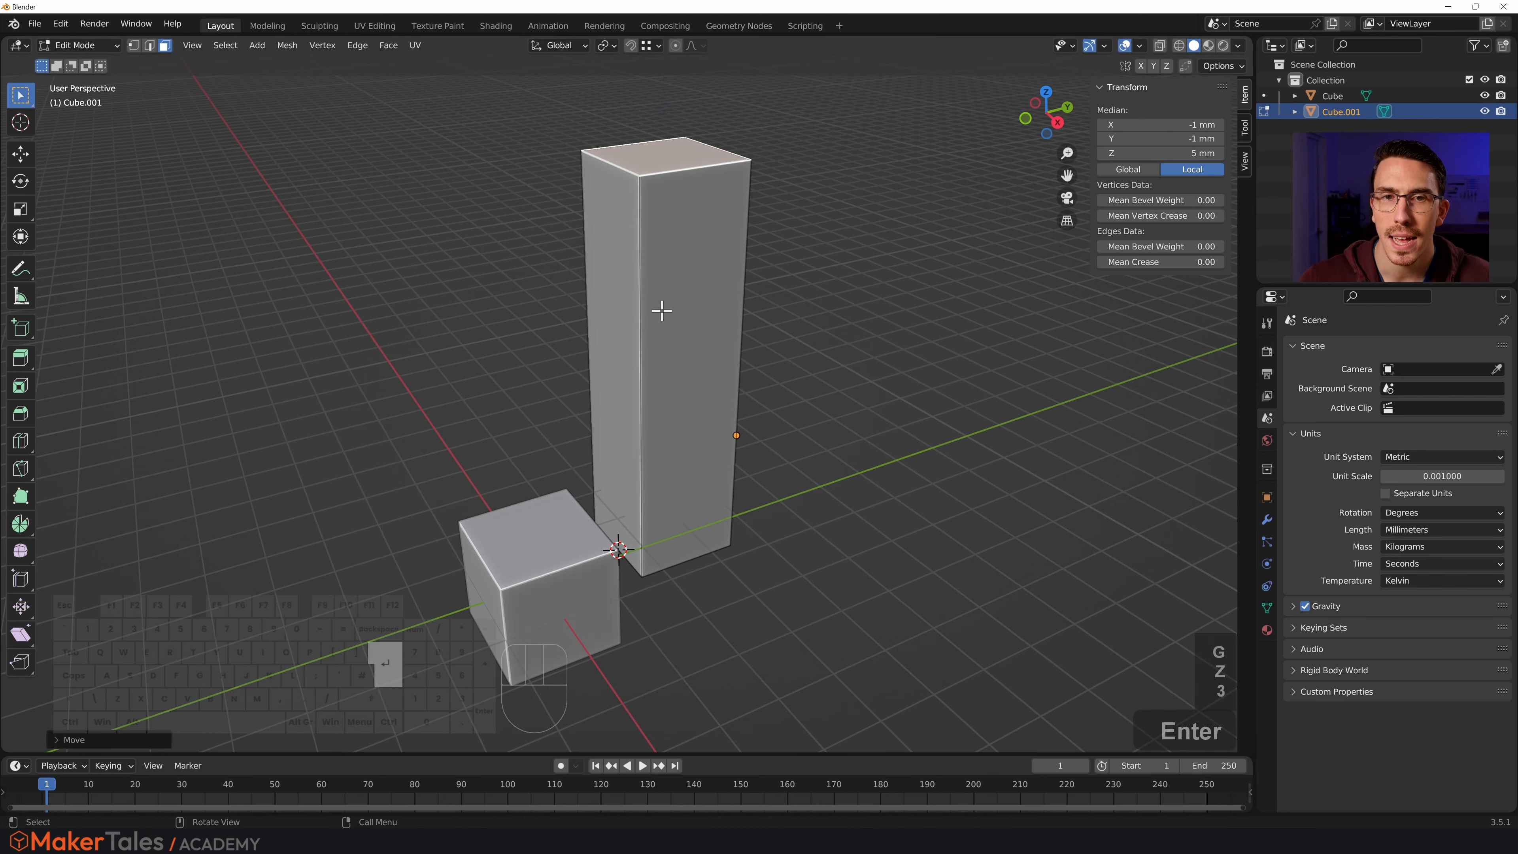
# Snap the duplicate's top face down onto its bottom face, flattening the block to zero height.
pyautogui.scroll(-2, 824, 290)
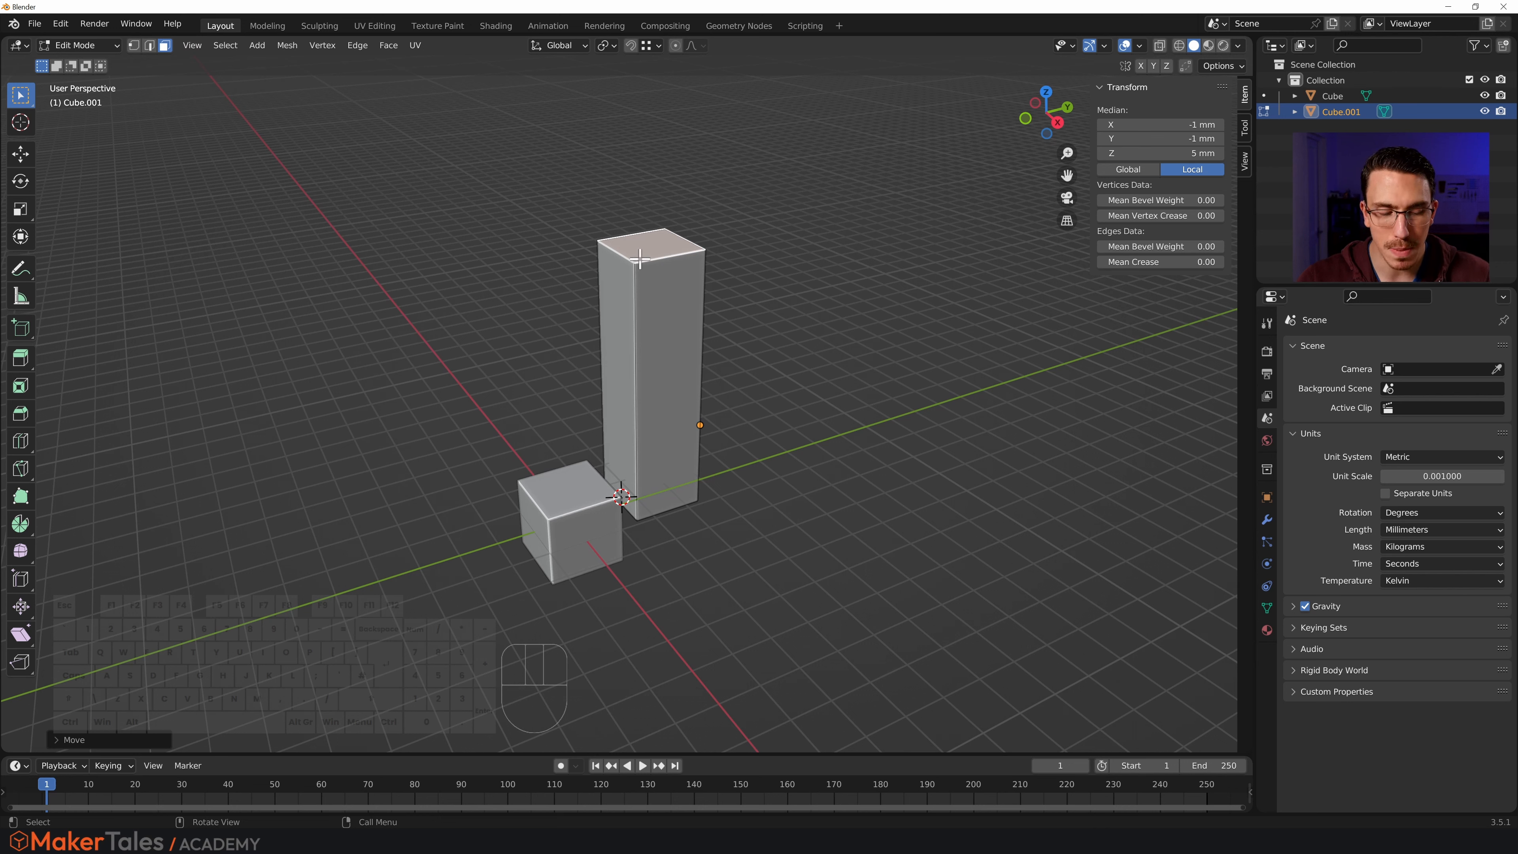
pyautogui.press('g')
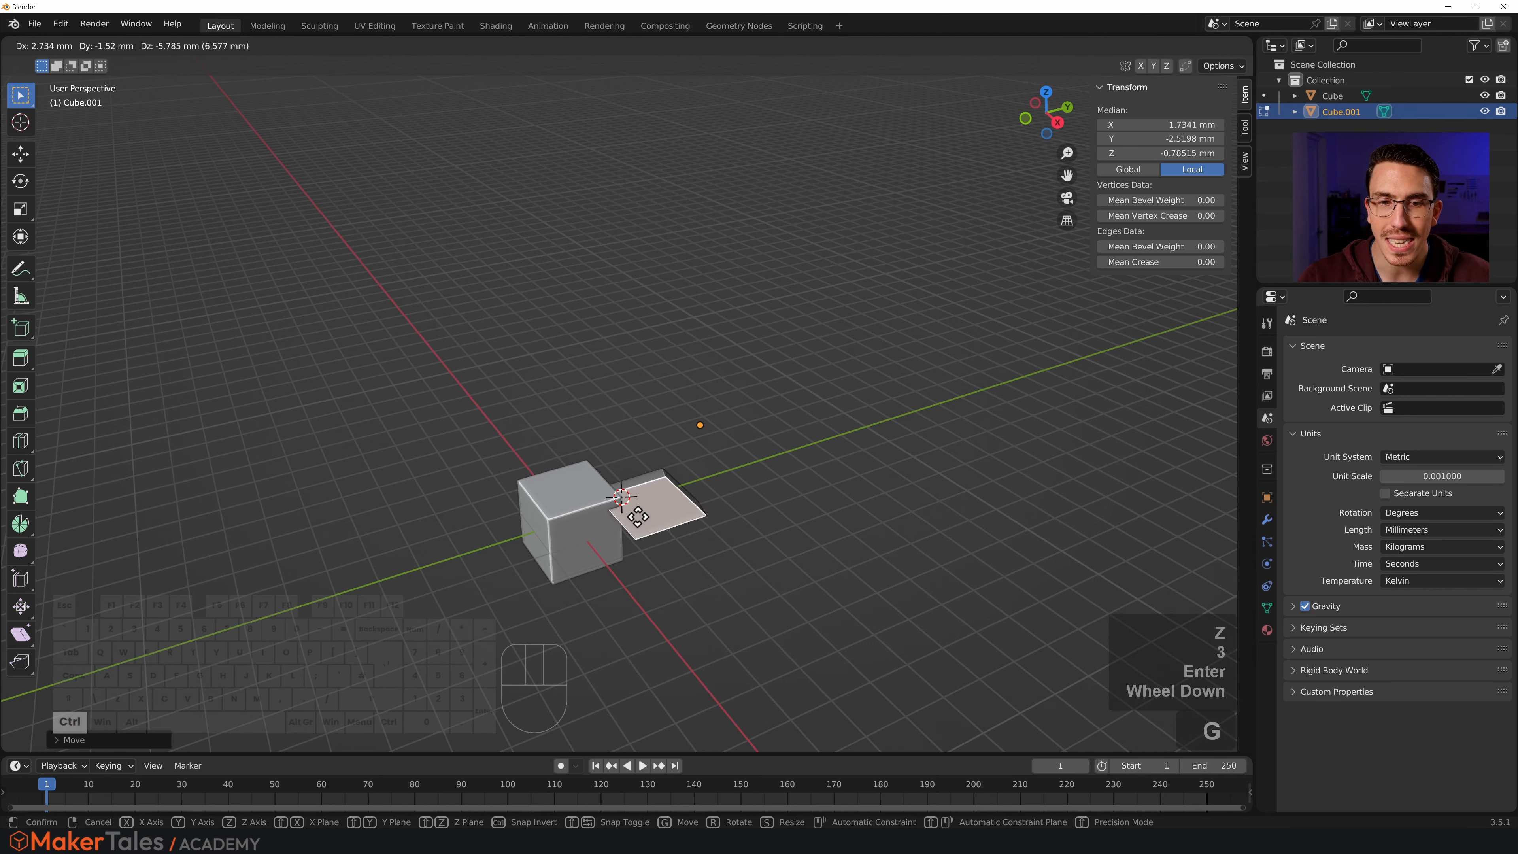
pyautogui.keyDown('ctrl'); pyautogui.click(639, 510); pyautogui.keyUp('ctrl')
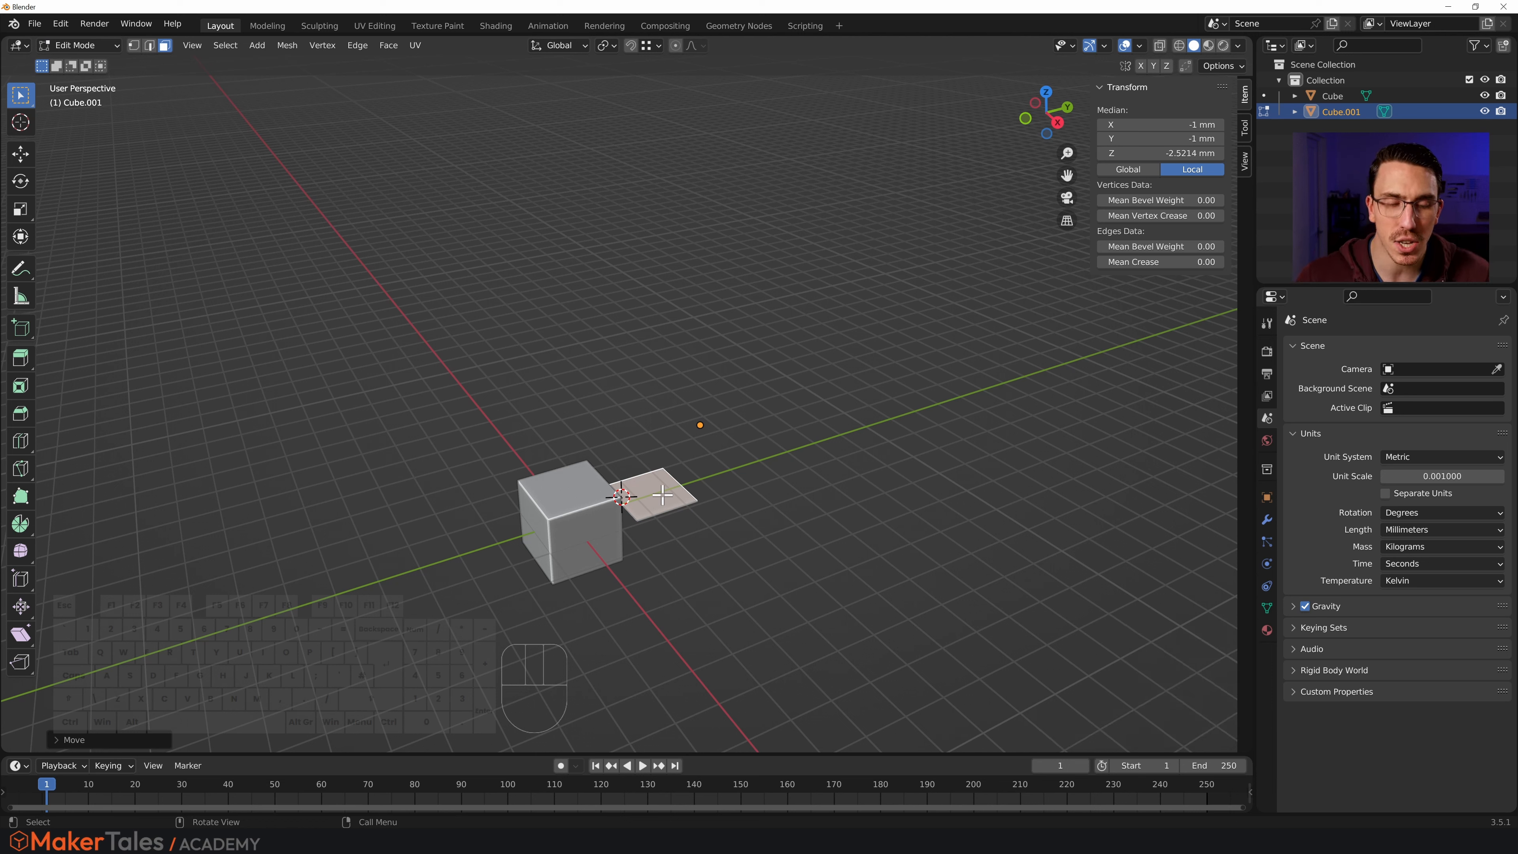
# Move the flattened duplicate's top face 1.23 mm up along Z.
pyautogui.press('g')
pyautogui.press('z')
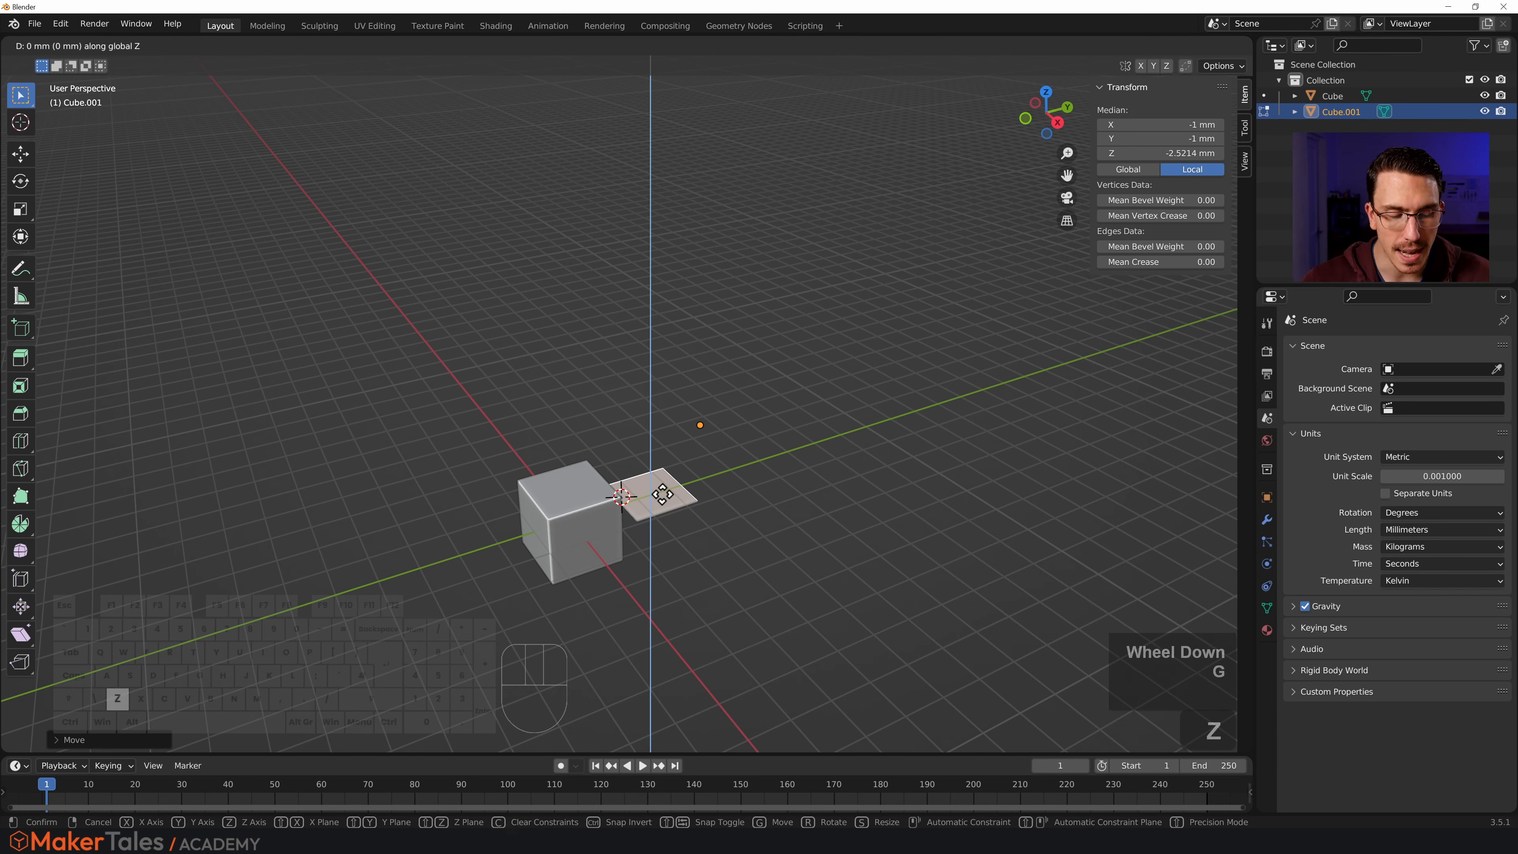
pyautogui.press('1')
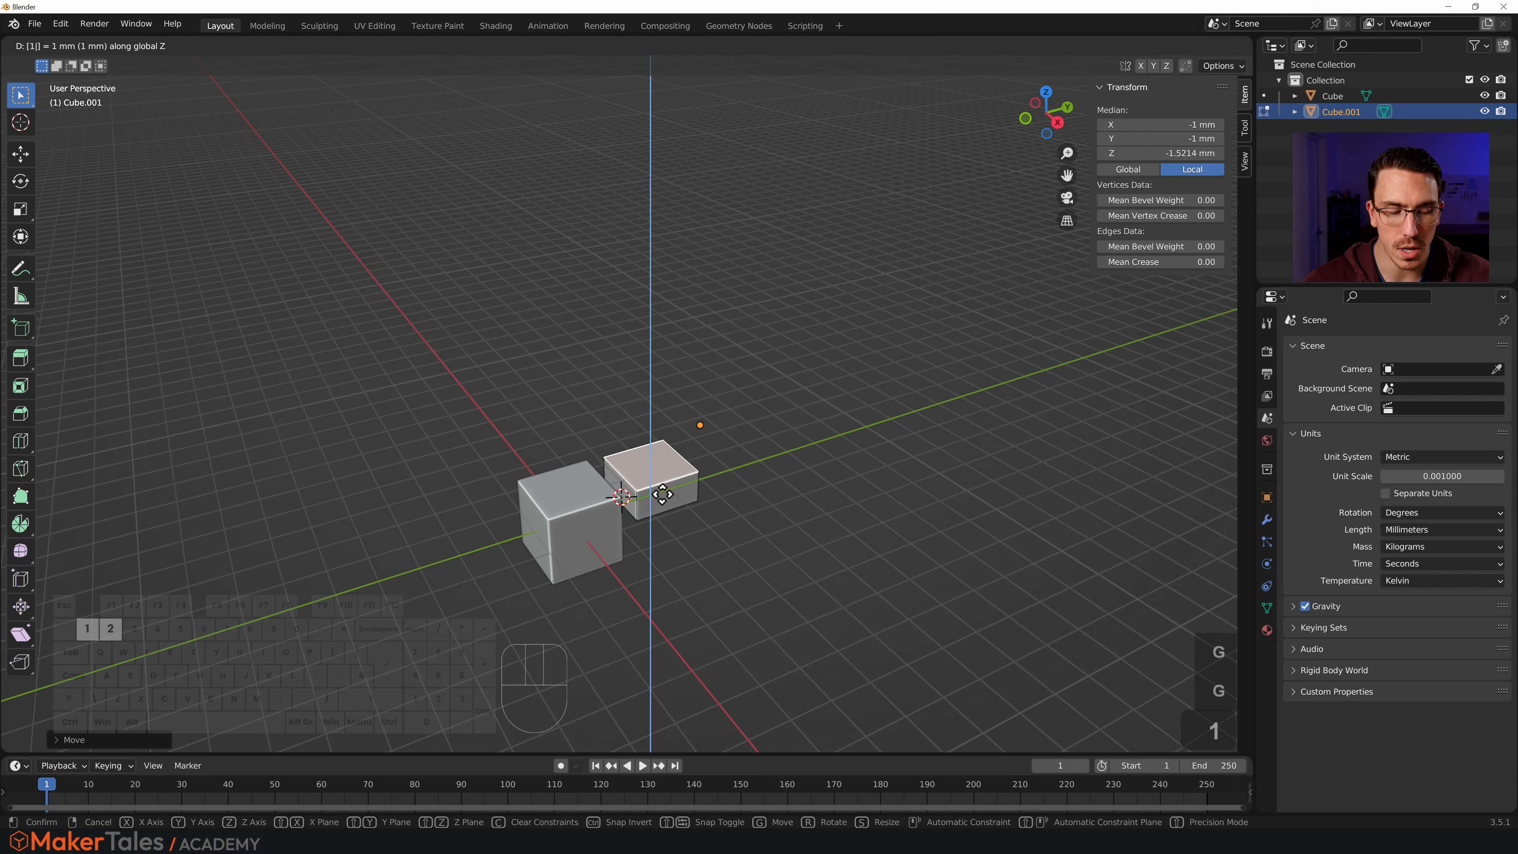
pyautogui.press('2')
pyautogui.press('BackSpace')
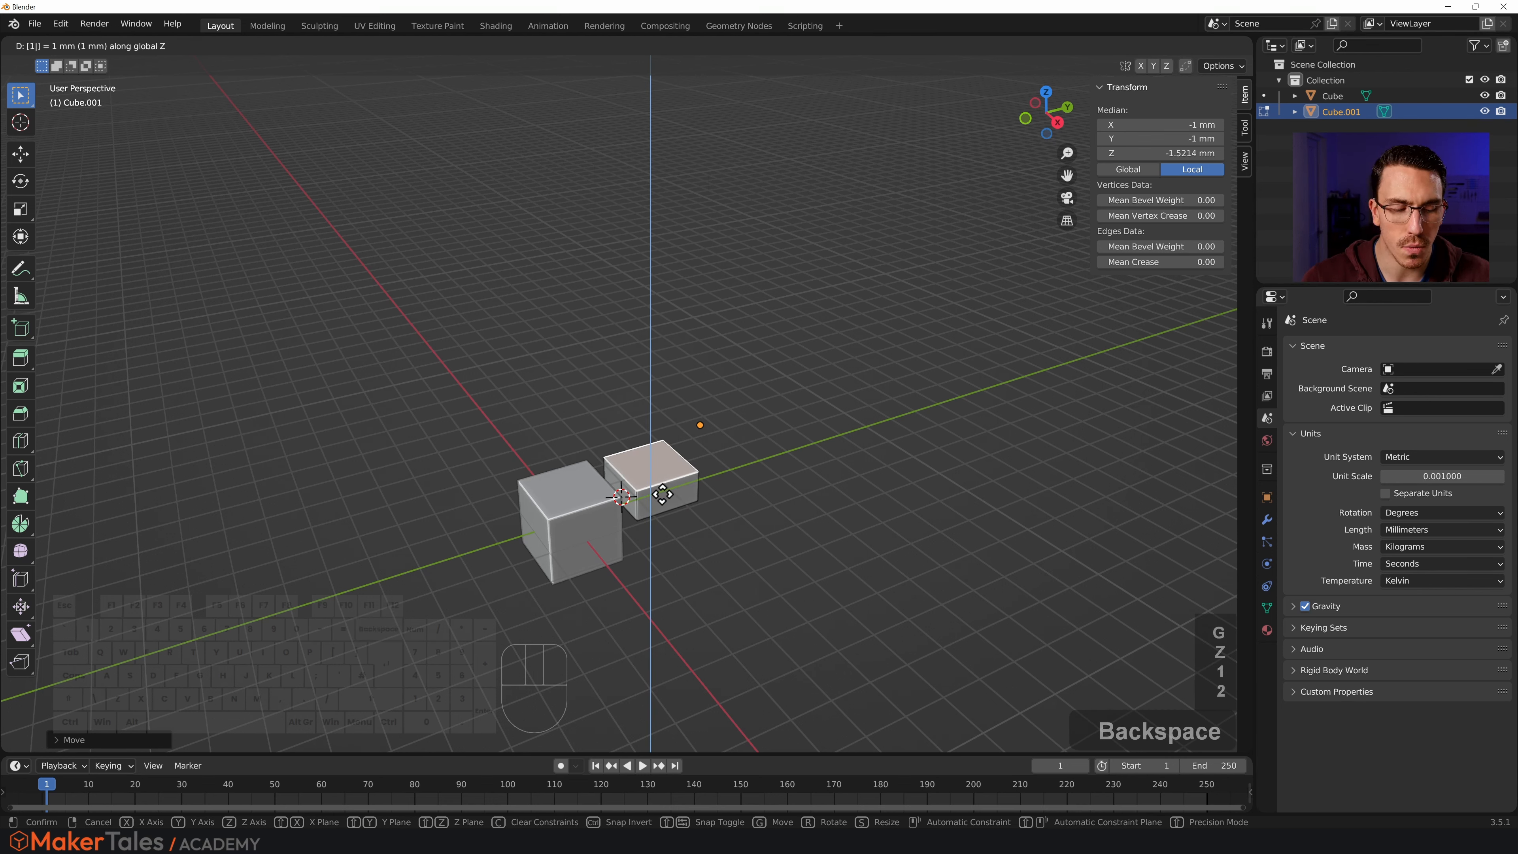
pyautogui.press('BackSpace')
pyautogui.press('1')
pyautogui.press('.')
pyautogui.press('2')
pyautogui.press('3')
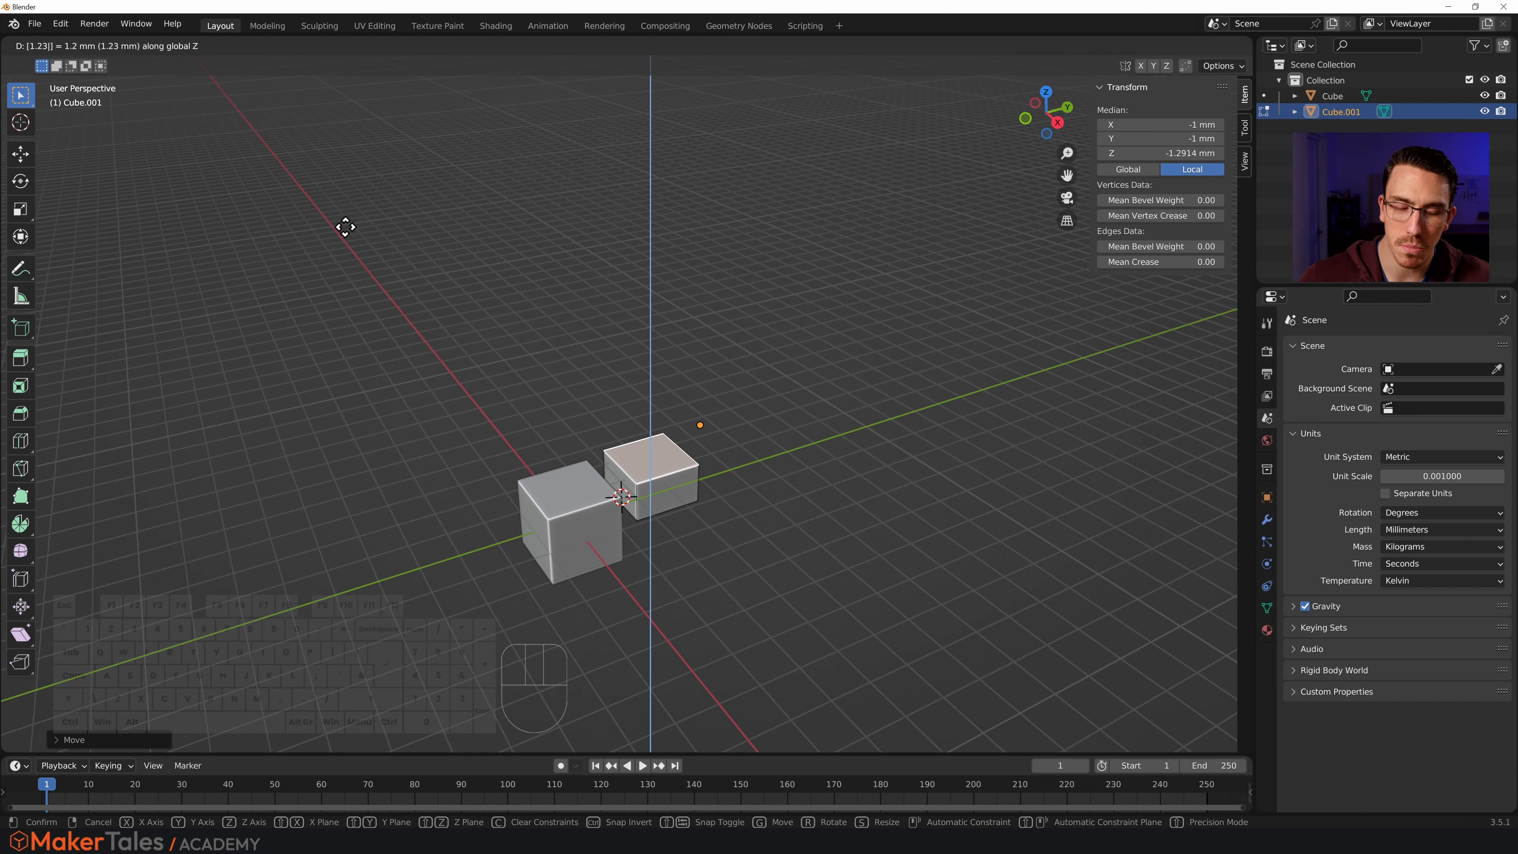
pyautogui.press('Return')
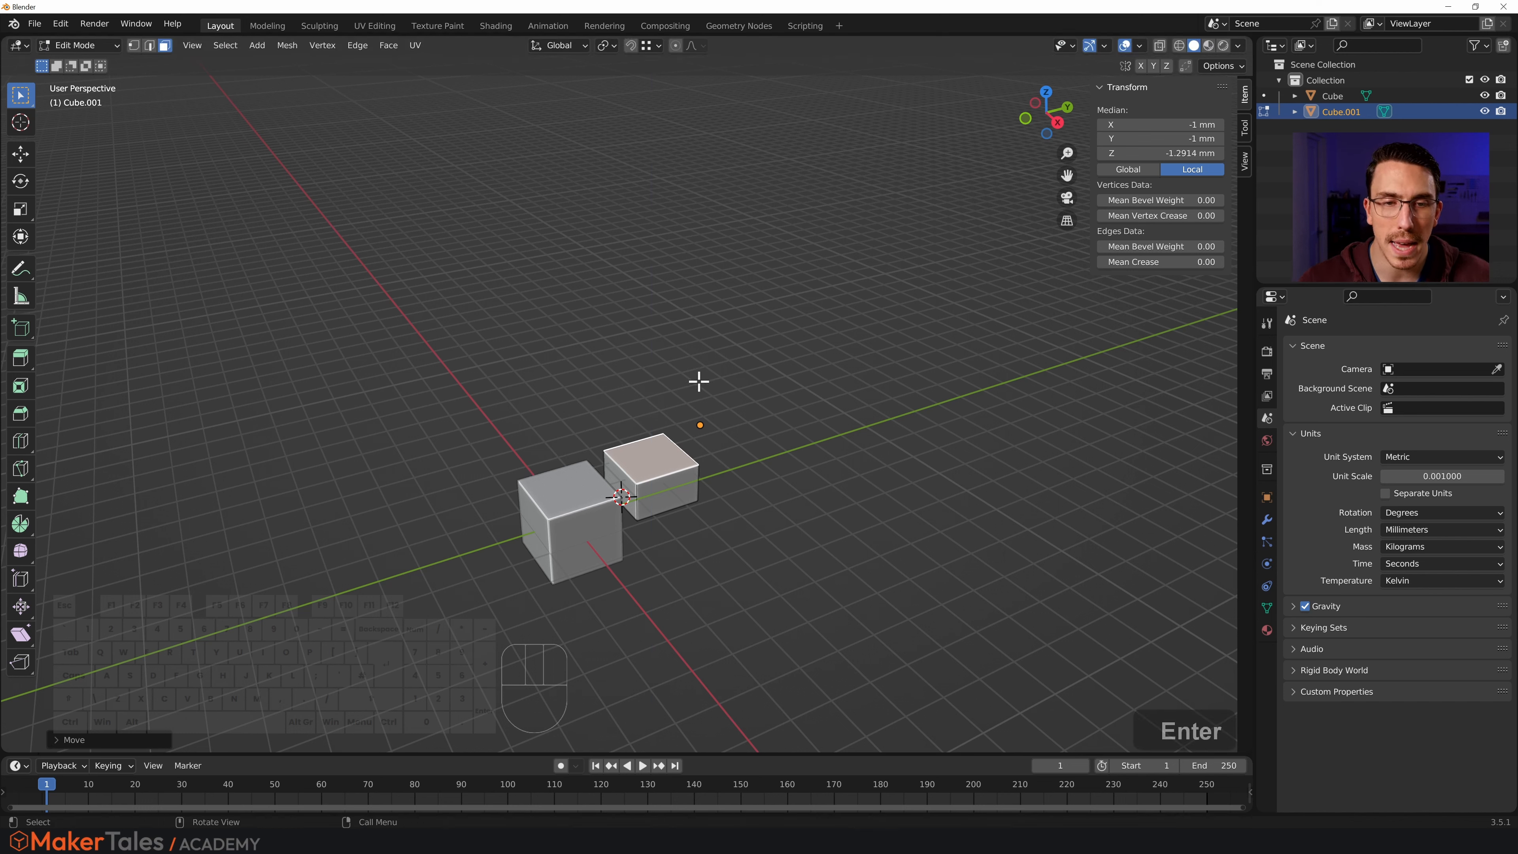
# Return to Object Mode and check the duplicate's Z dimension and shape beside the original cube.
pyautogui.press('Tab')
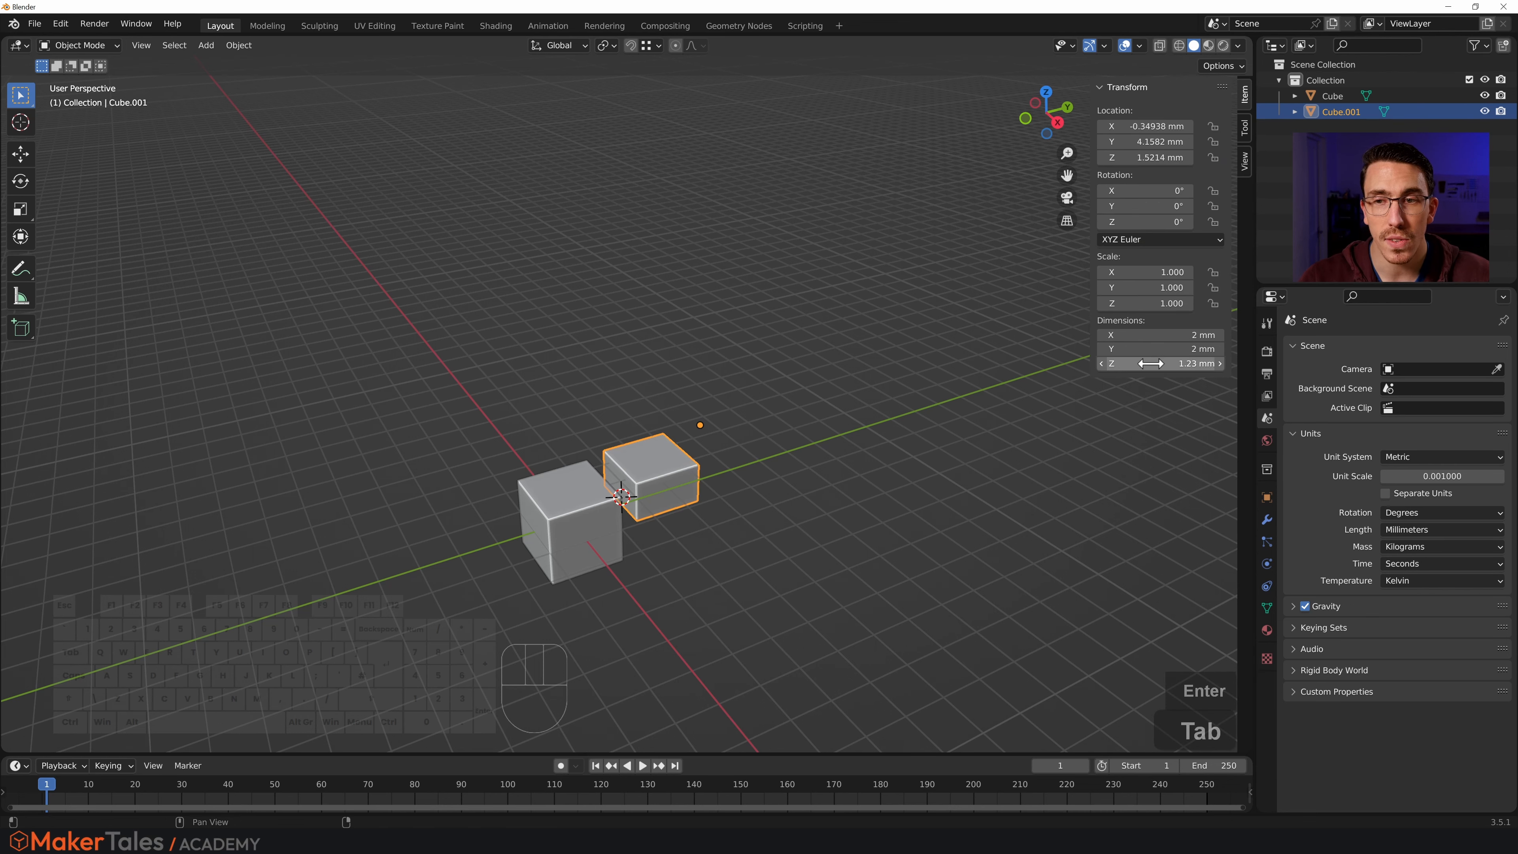
pyautogui.moveTo(673, 508); pyautogui.dragTo(629, 501, button='middle')
pyautogui.scroll(3, 644, 494)
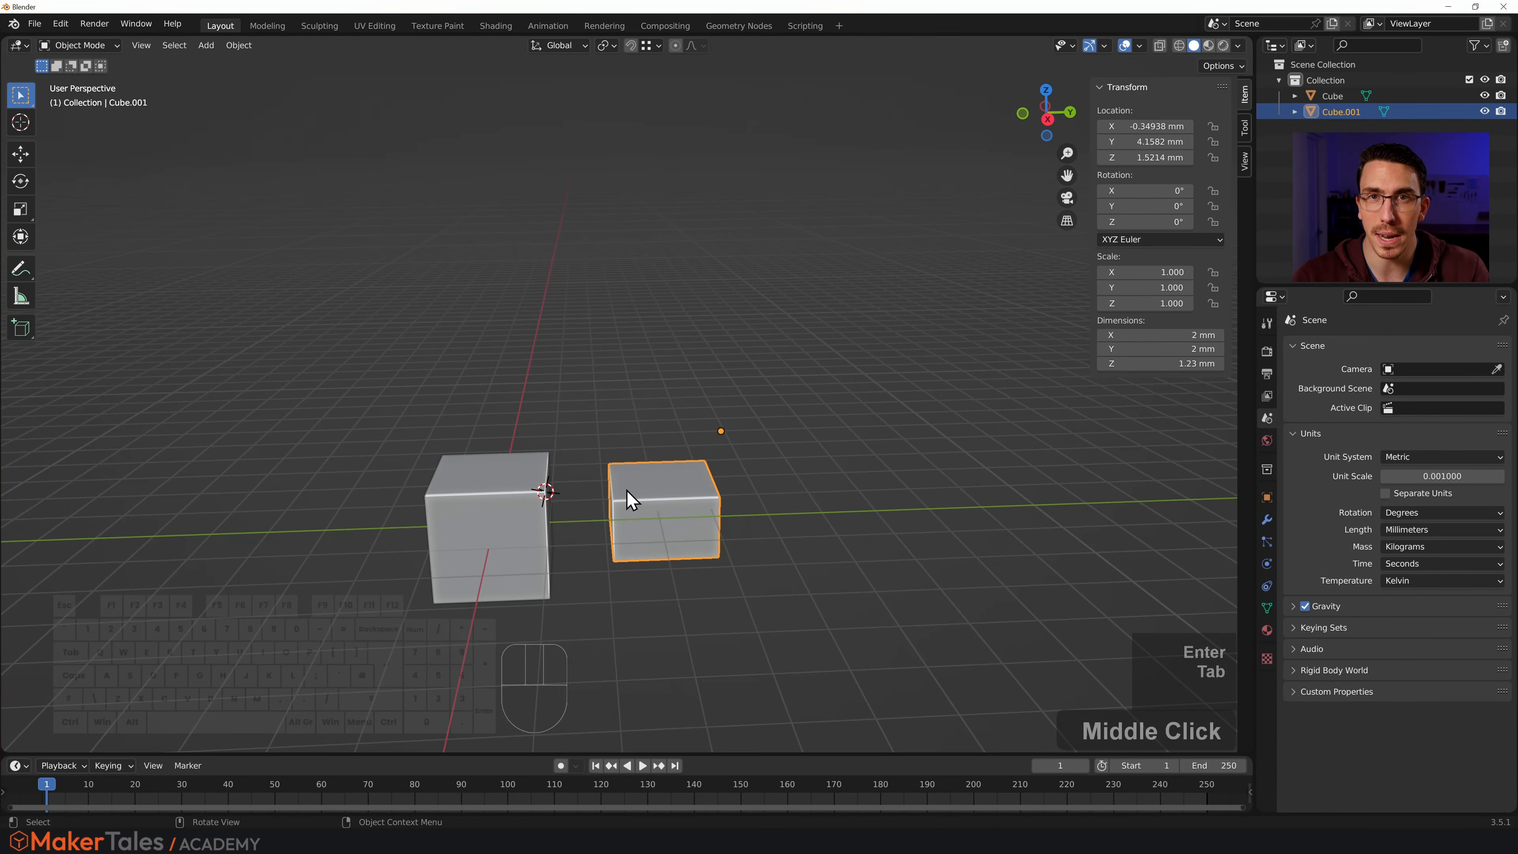